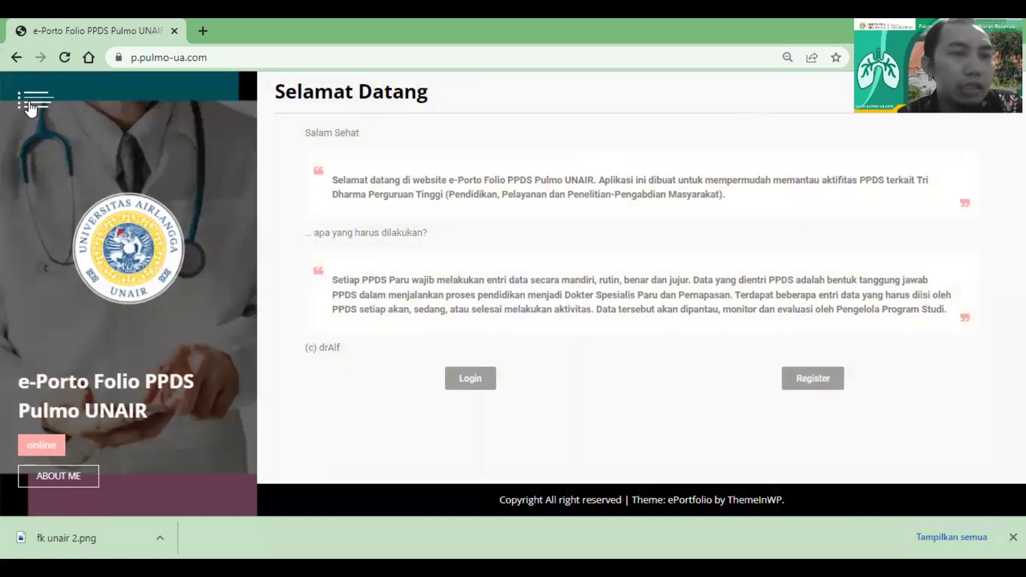
Reach the account registration form through the sidebar's Register link and the welcome page's Register button
click(31, 107)
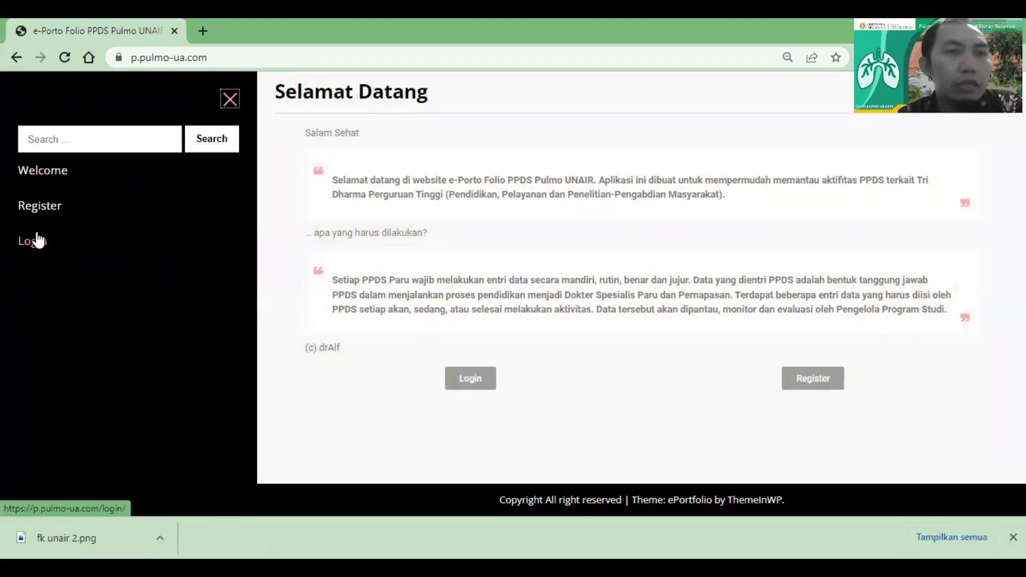
click(40, 206)
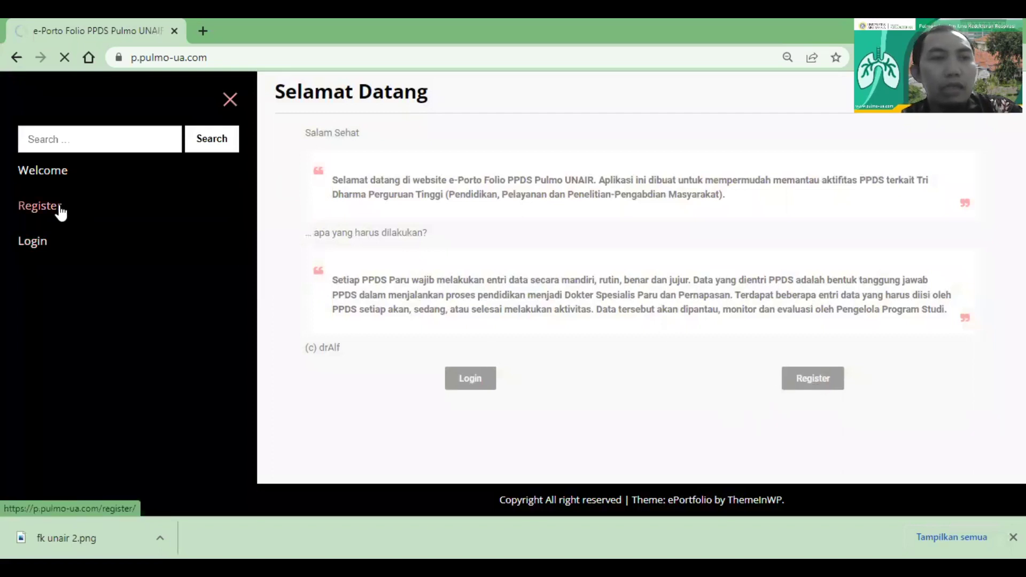
click(82, 212)
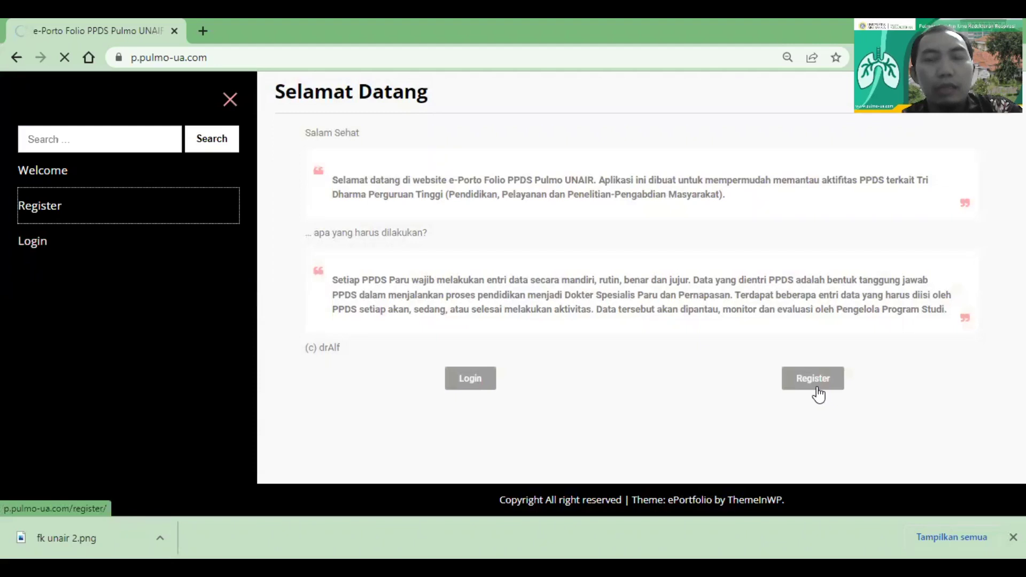
click(813, 381)
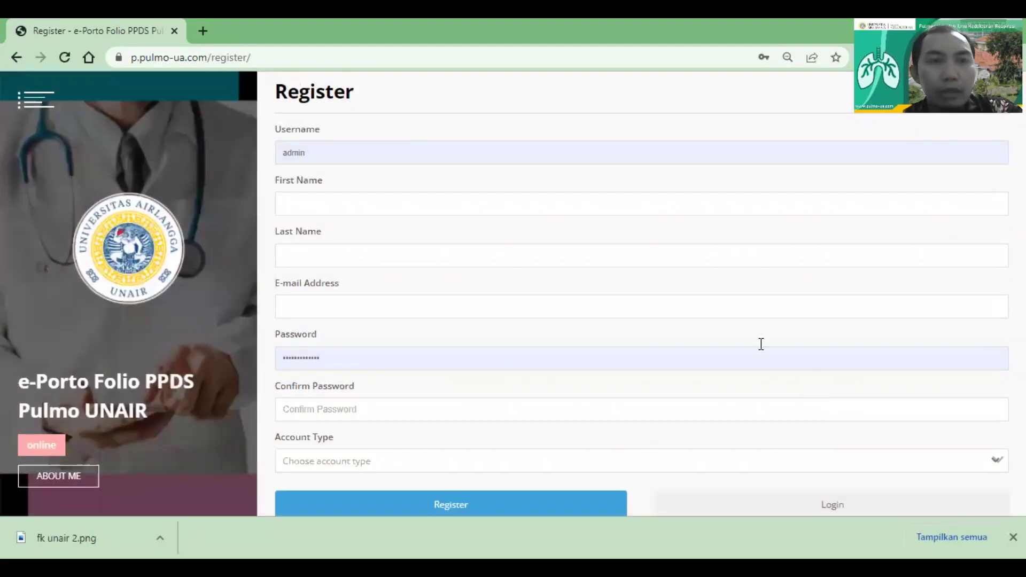
Replace the autofilled admin username with the new account's username
click(389, 156)
drag(367, 153, 222, 154)
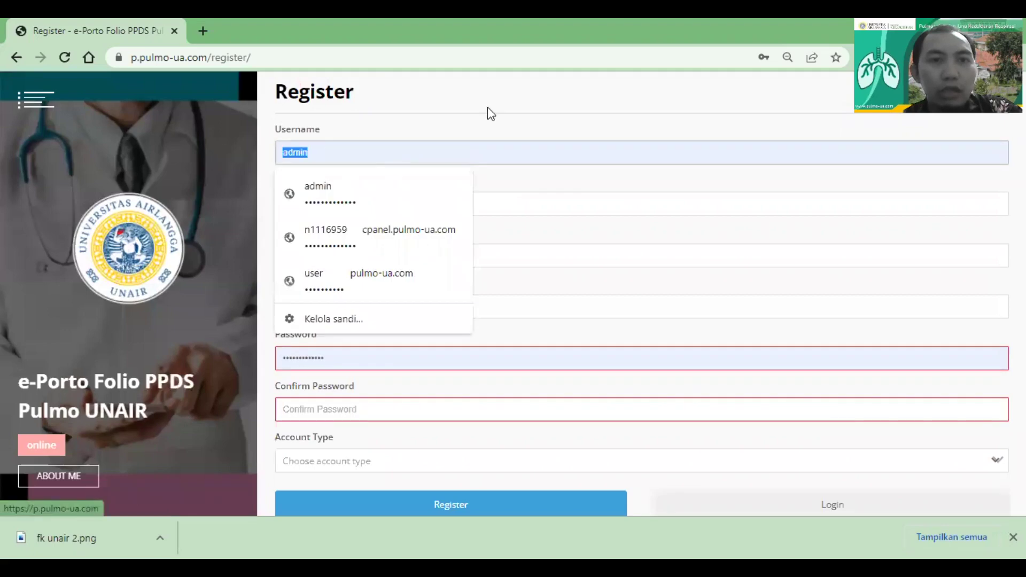
key(BackSpace)
click(445, 128)
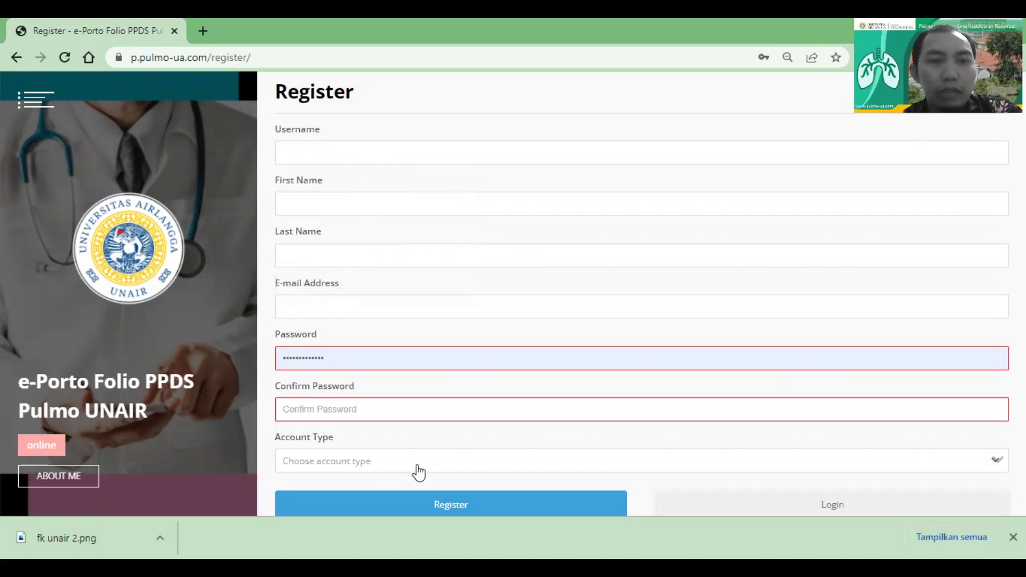
click(301, 152)
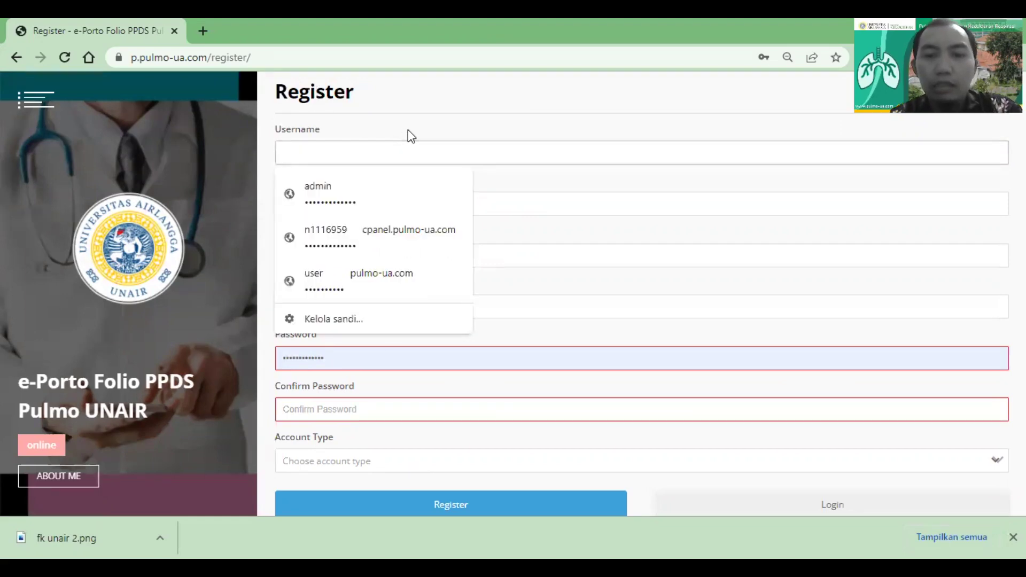
text(contohppds)
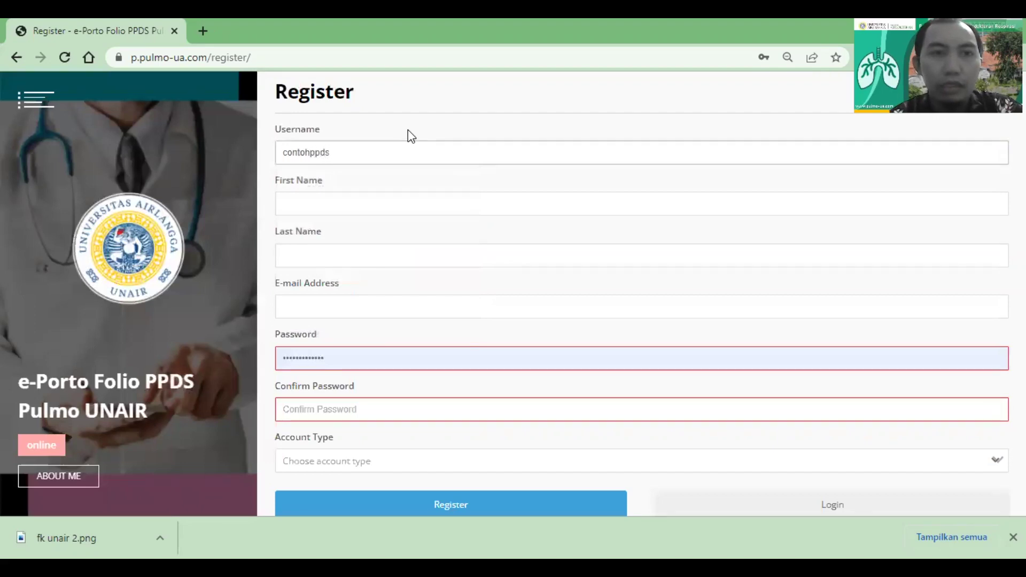
key(Left)
key(Left)
text(a)
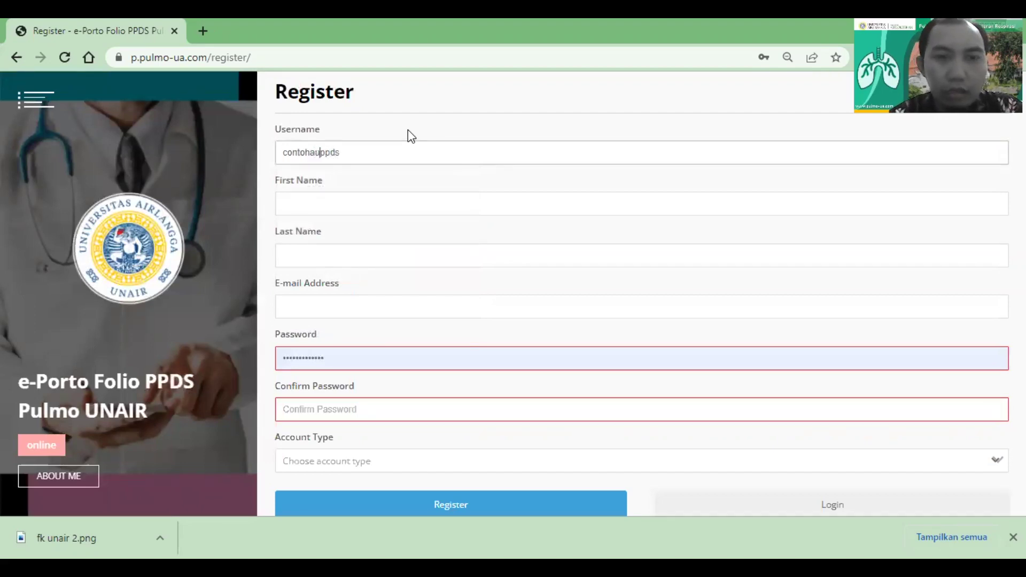
text(kun)
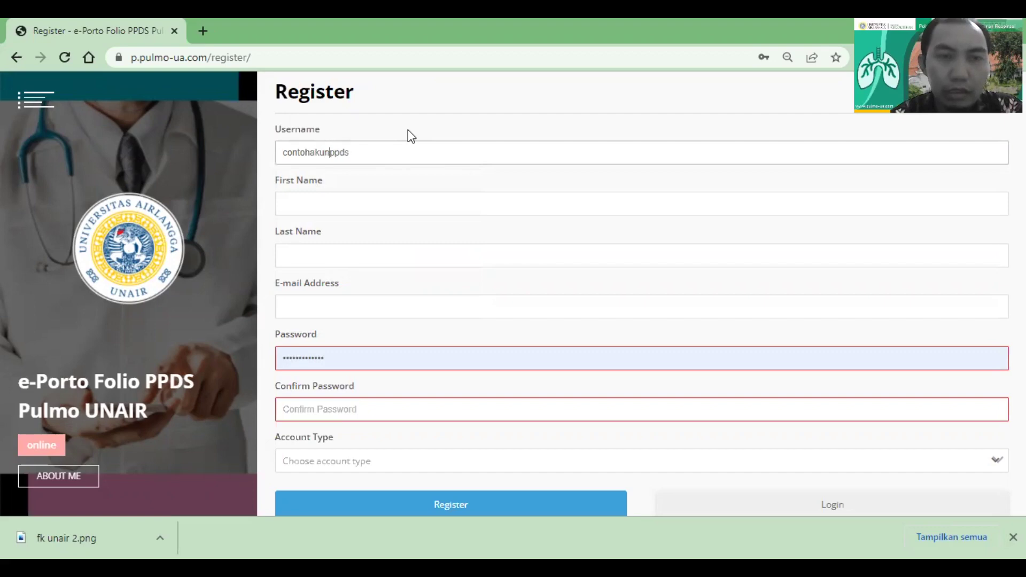
Fill in the new account's first name, last name and e-mail address
key(Tab)
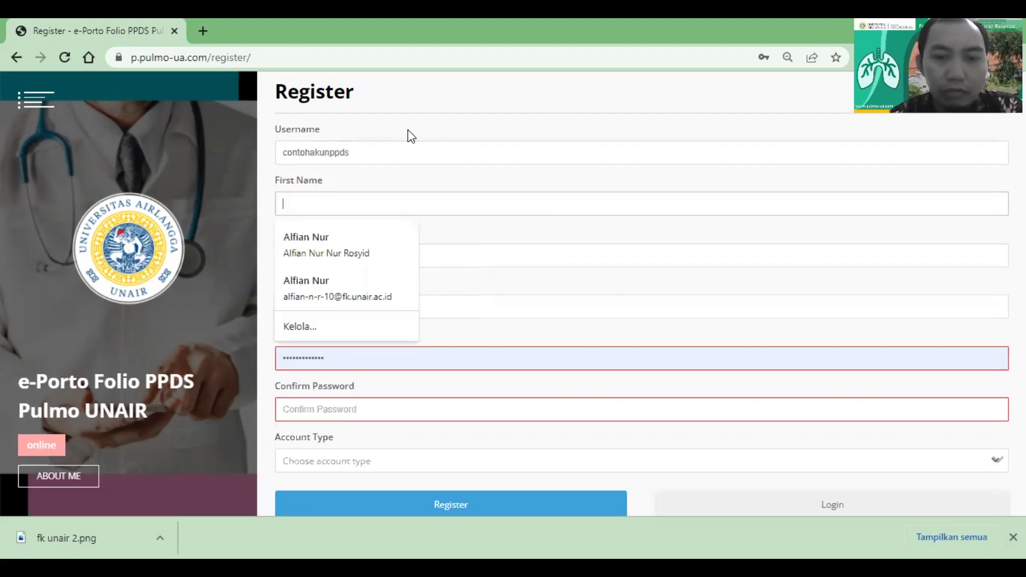
text(Contoh Akun)
key(Tab)
text(PPDS)
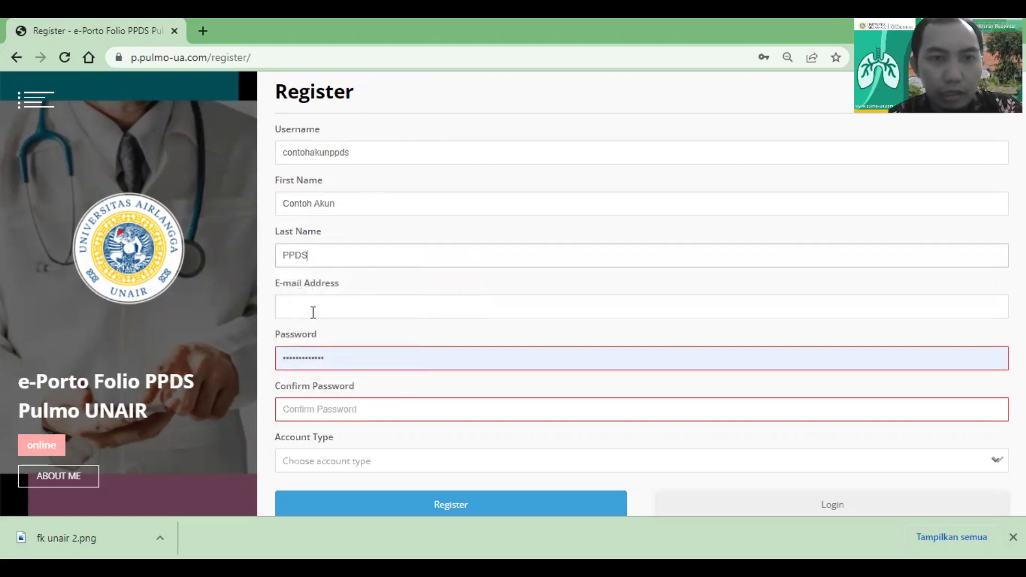
click(313, 312)
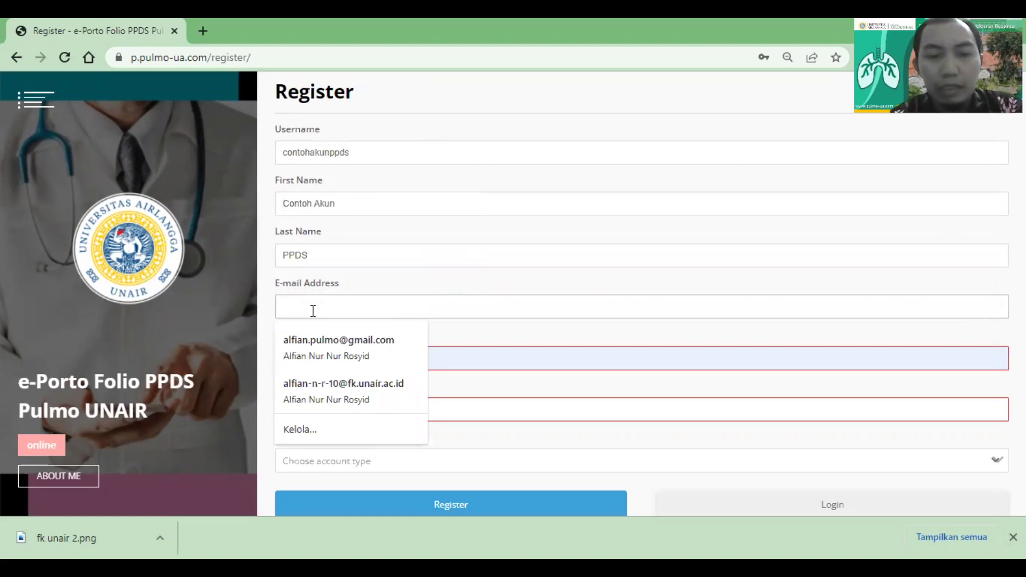
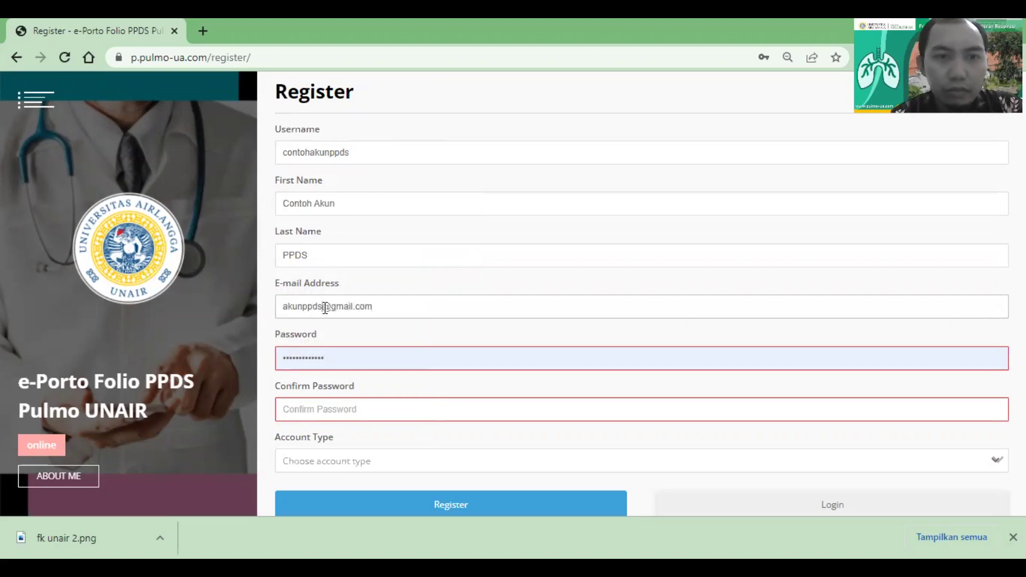
Replace the autofilled password with the account password and enter its confirmation
double_click(330, 356)
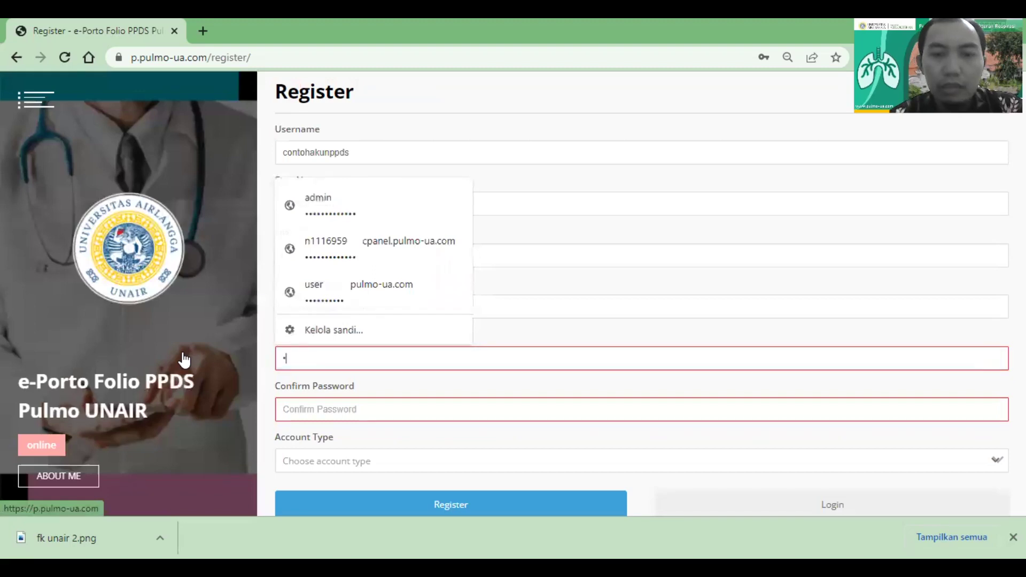
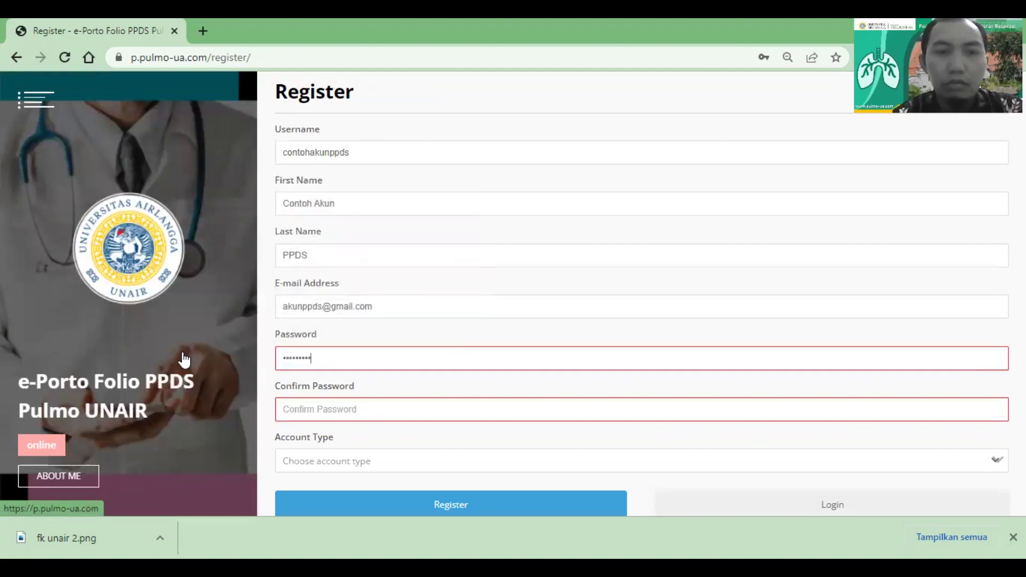
key(ctrl+a)
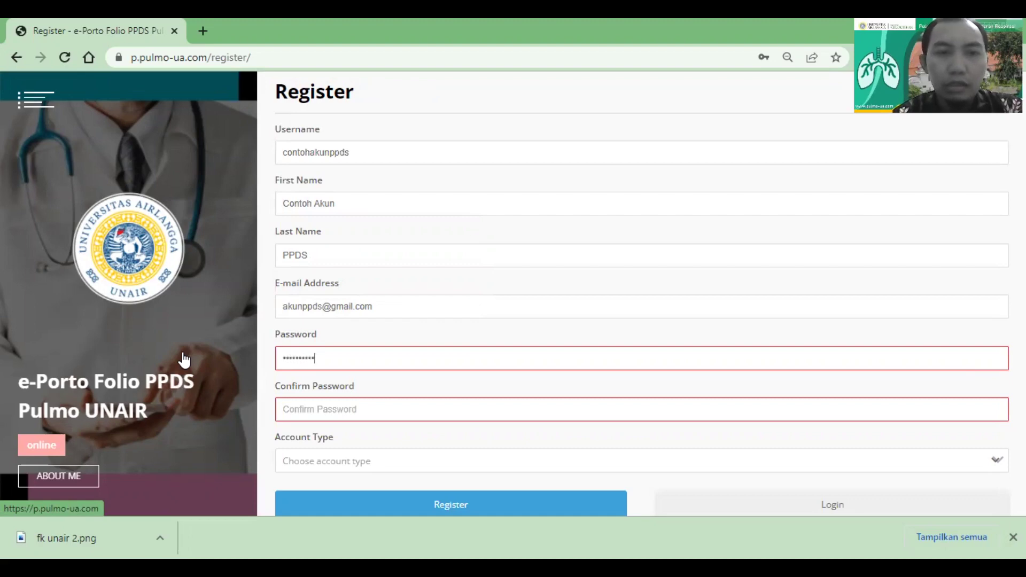
key(Tab)
text(1)
key(BackSpace)
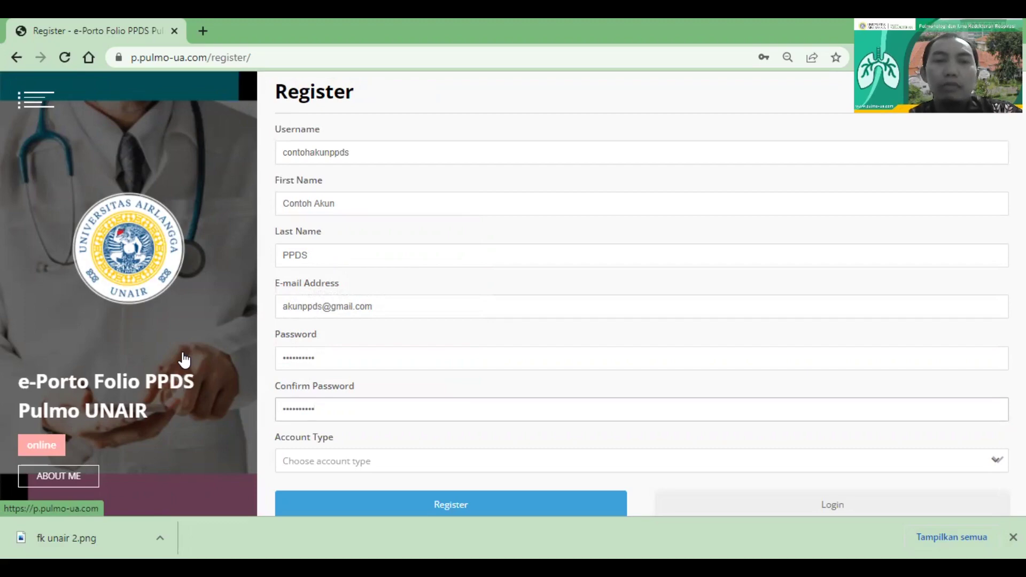
Choose PPDS Paru from the Account Type dropdown list of roles
click(996, 463)
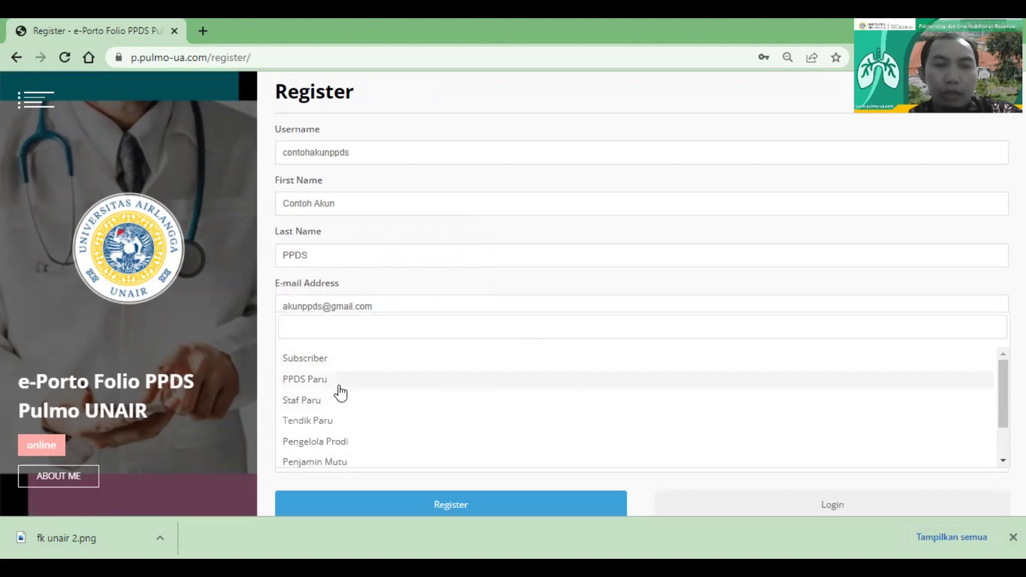
scroll(322, 434, down, 1)
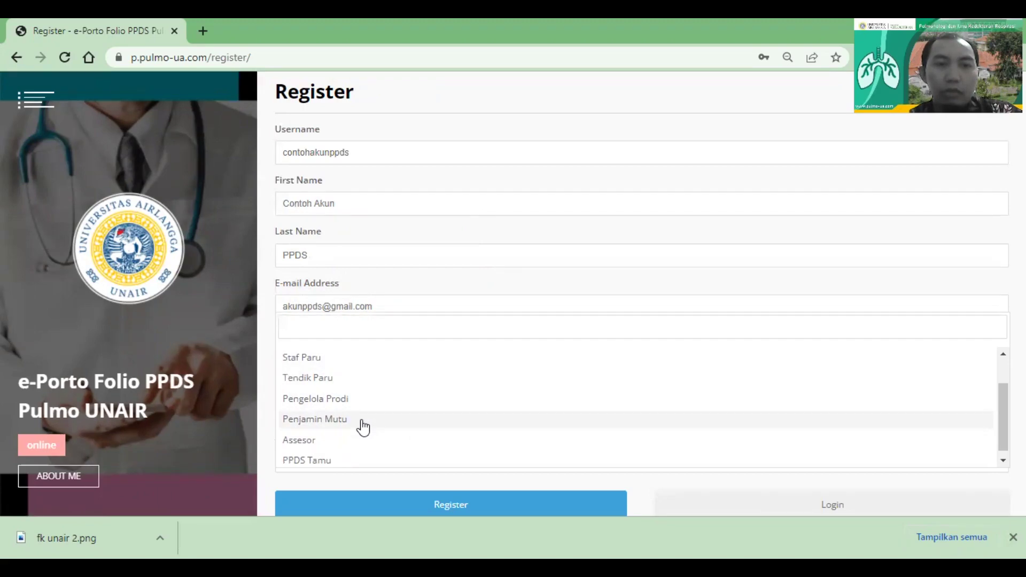
scroll(332, 448, down, 1)
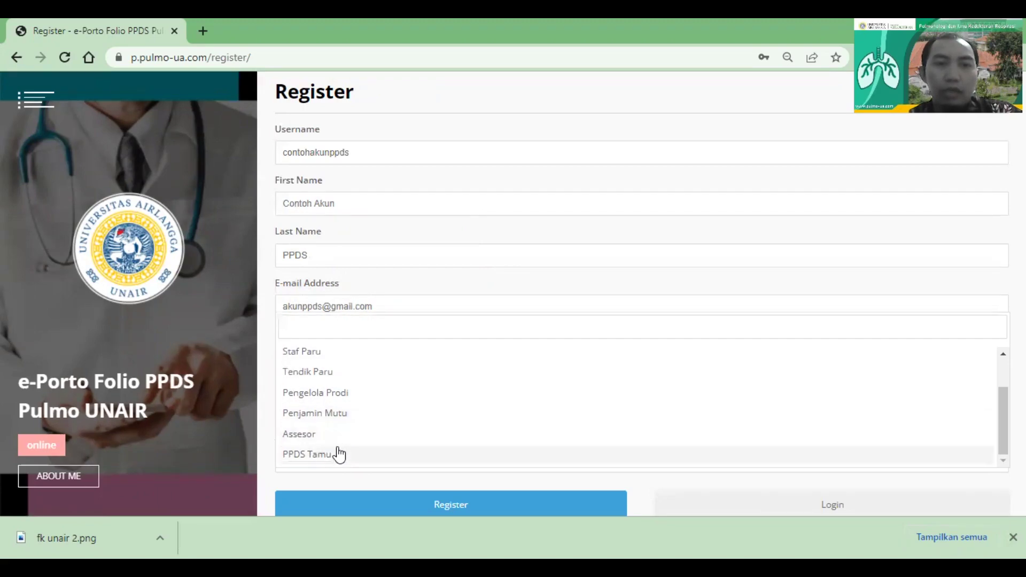
scroll(378, 428, up, 2)
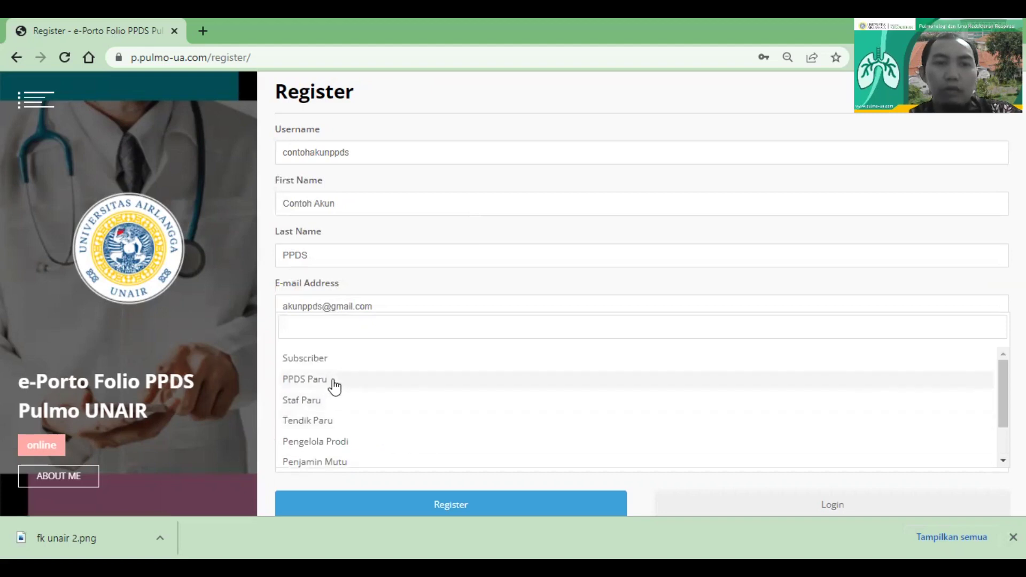
scroll(333, 454, down, 1)
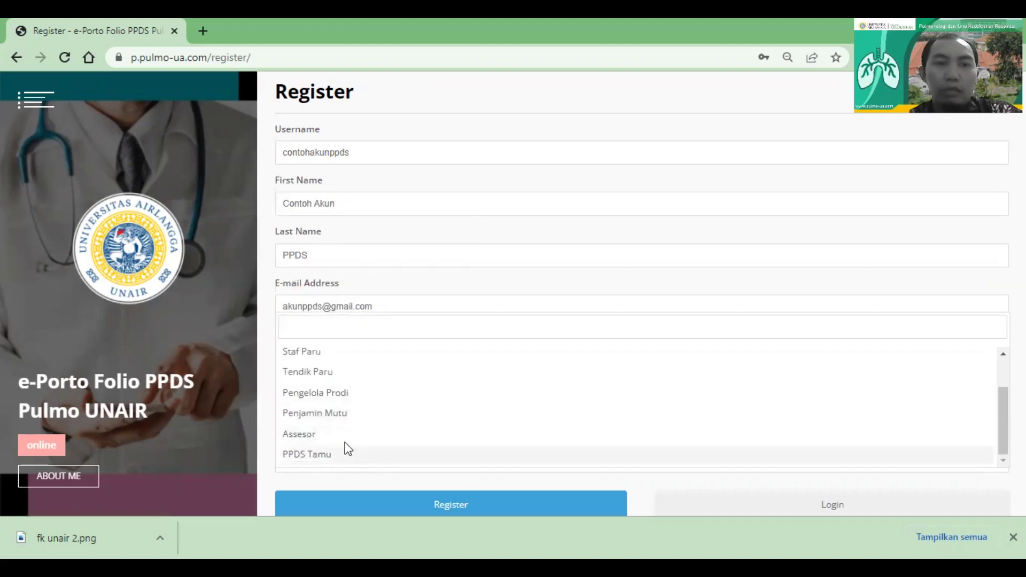
scroll(465, 378, up, 2)
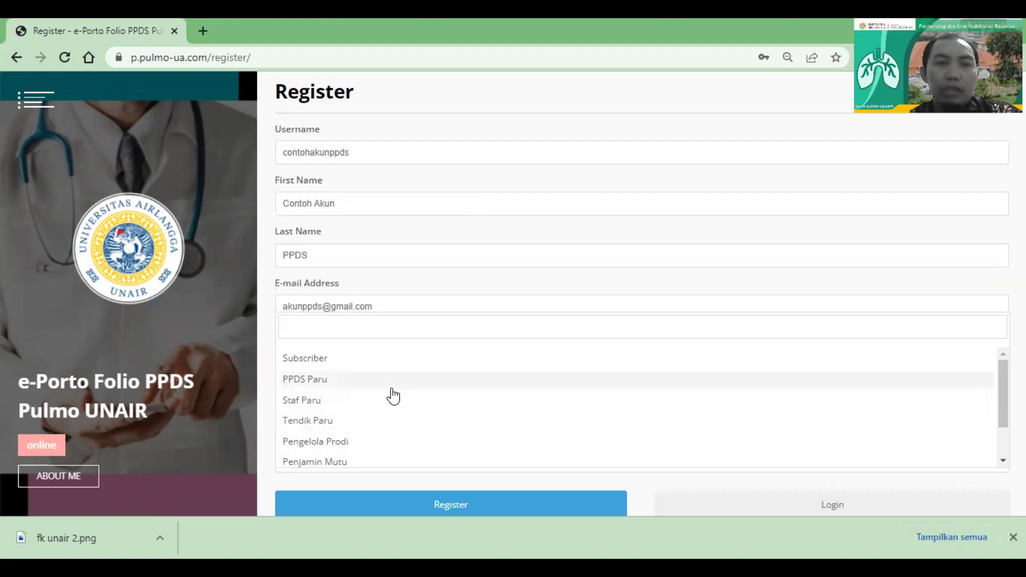
click(392, 387)
Check the username and password entries, then submit the registration form
scroll(392, 392, down, 1)
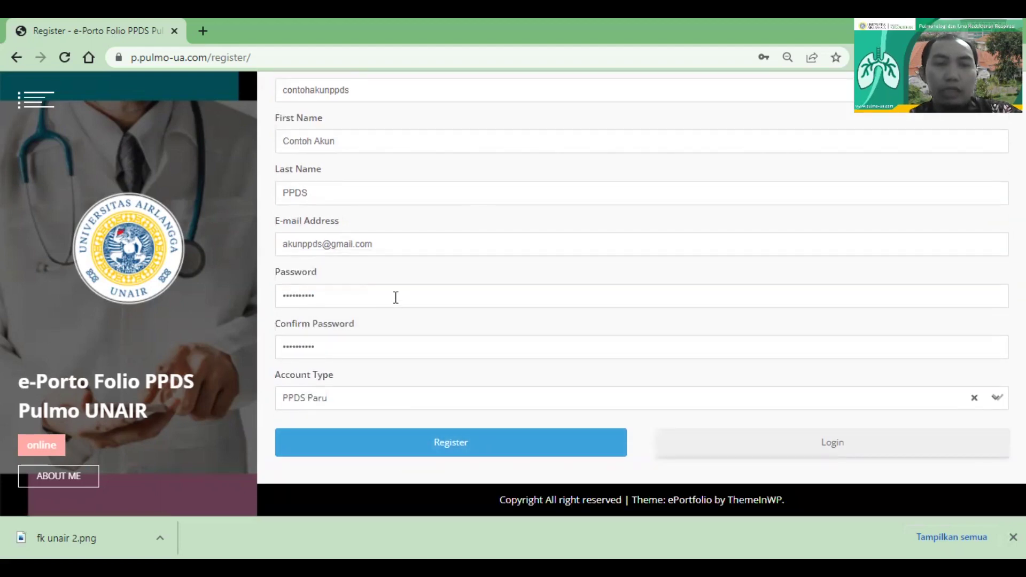
scroll(394, 298, up, 1)
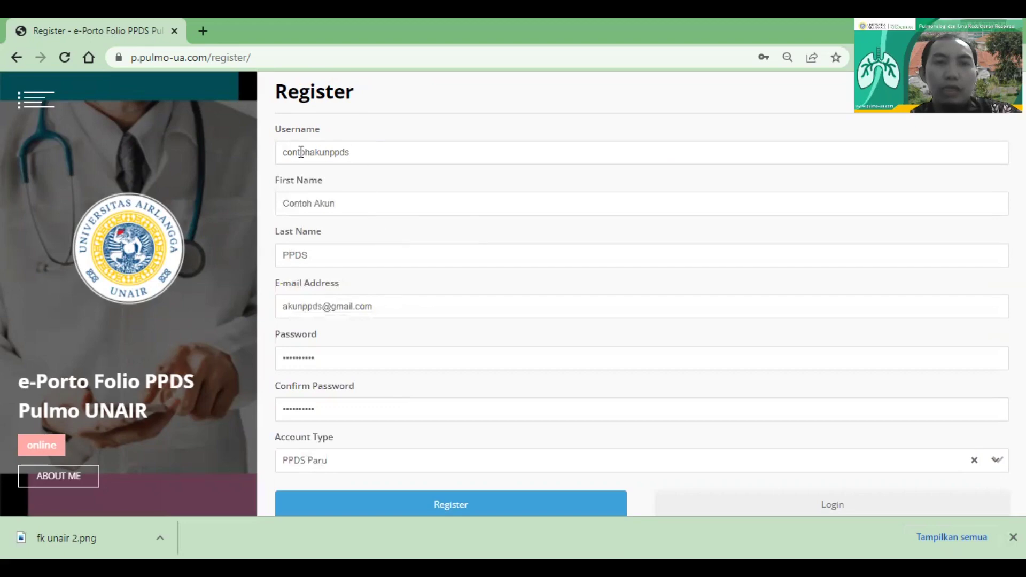
drag(286, 153, 405, 151)
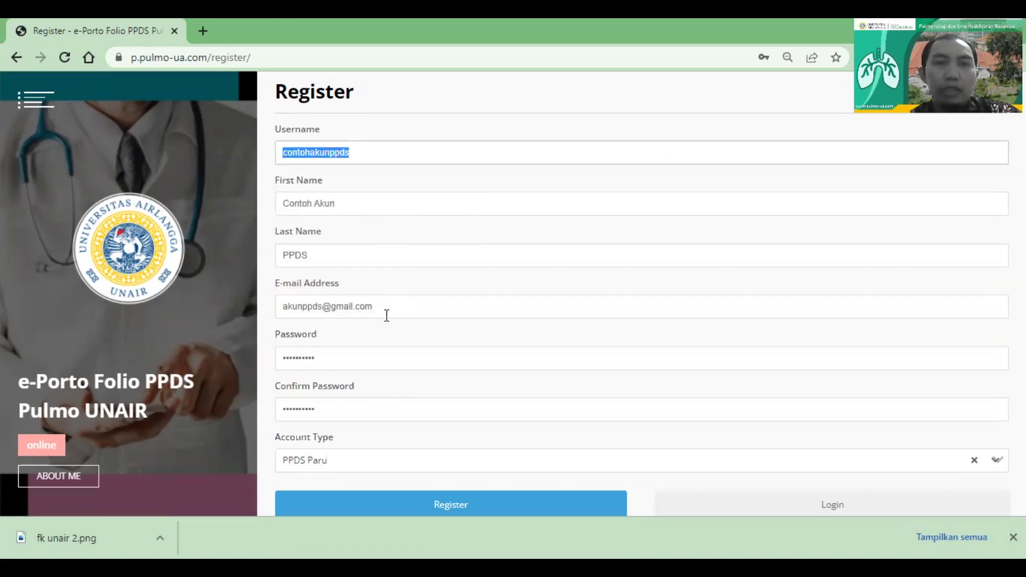
drag(326, 358, 232, 360)
scroll(372, 400, down, 1)
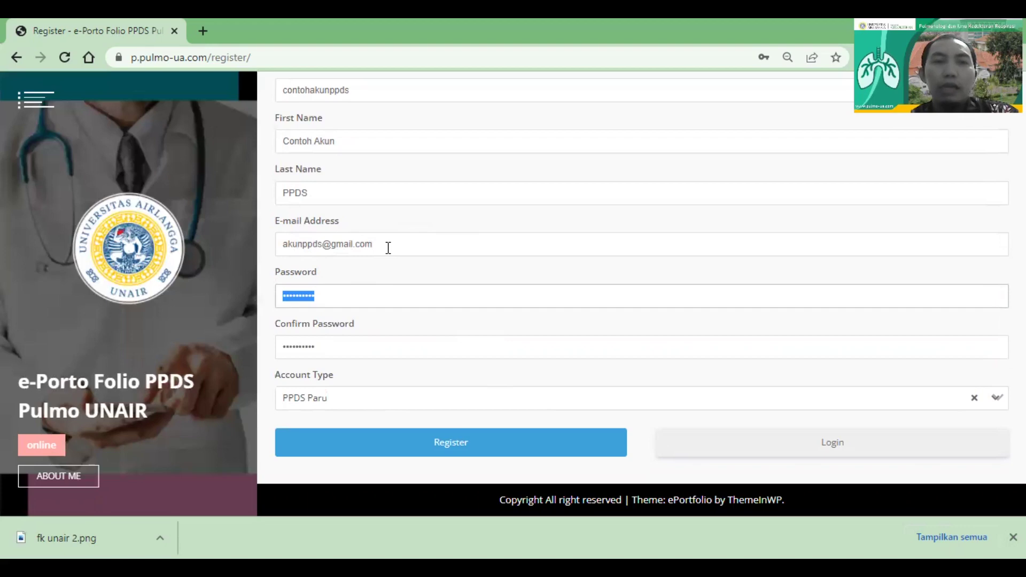
scroll(389, 247, up, 1)
scroll(389, 248, down, 1)
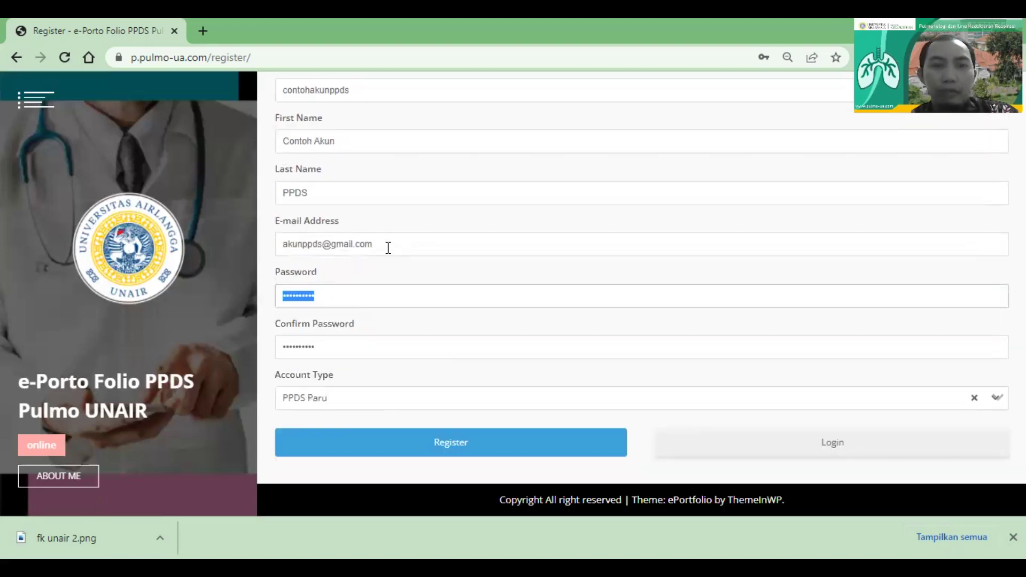
click(456, 440)
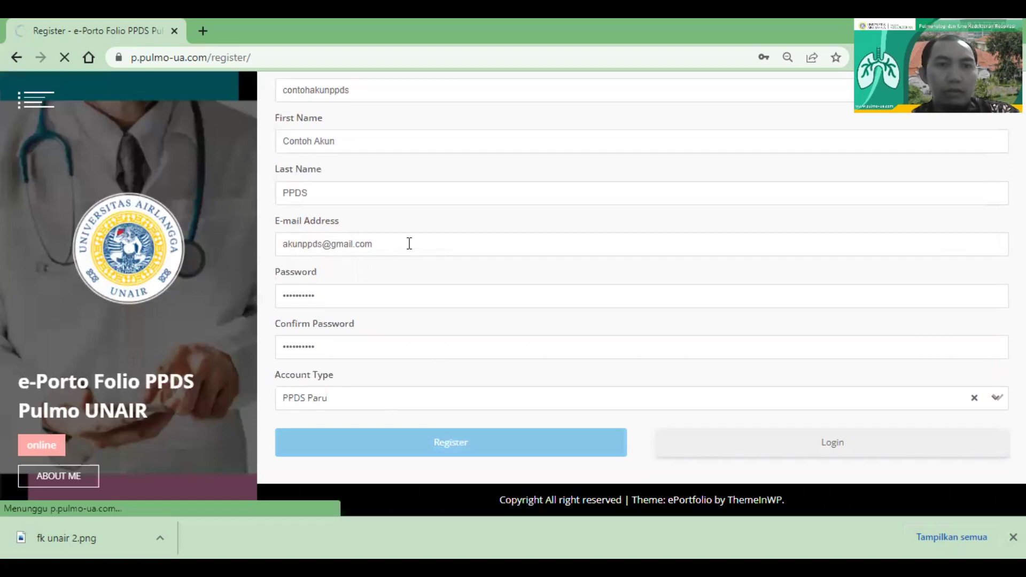
scroll(409, 244, up, 1)
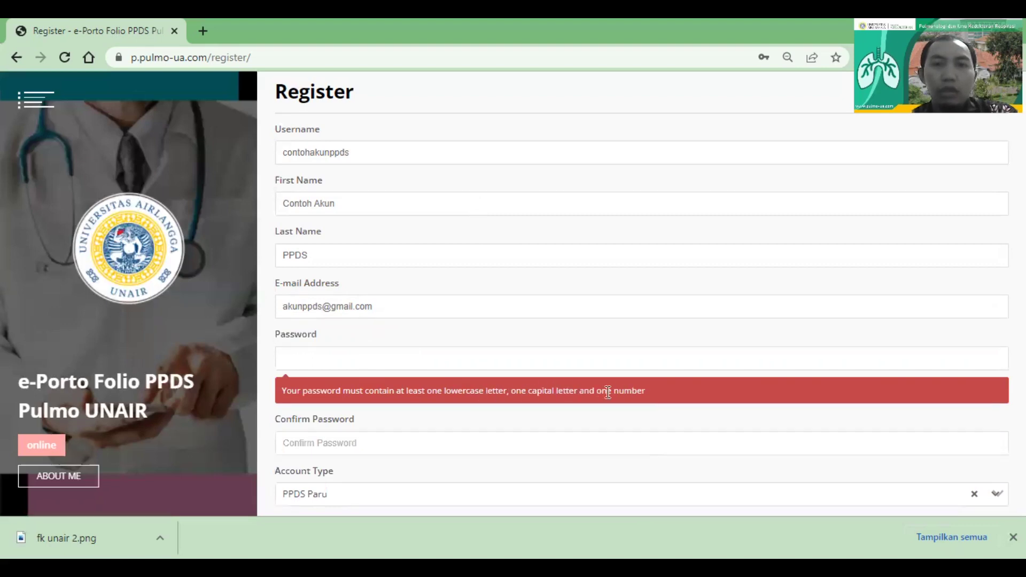
Re-enter a stronger password mixing capitals, lowercase and numbers in both password fields
click(536, 366)
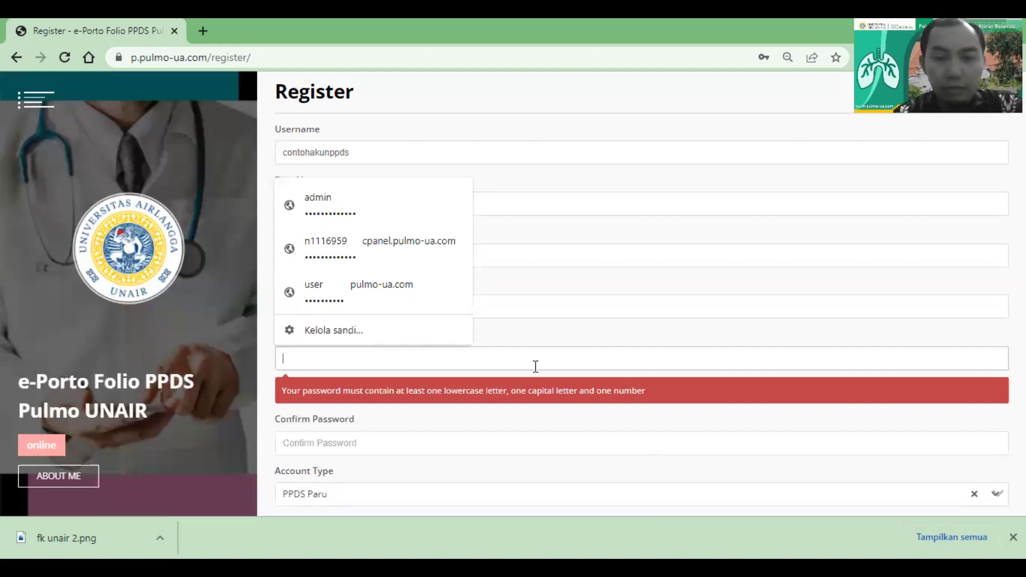
key(ctrl+a)
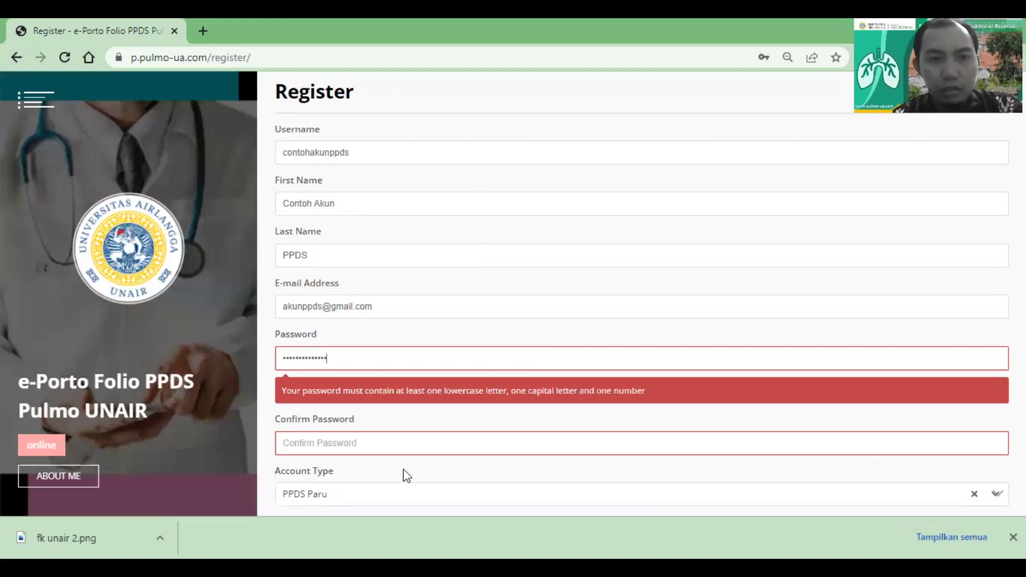
click(396, 443)
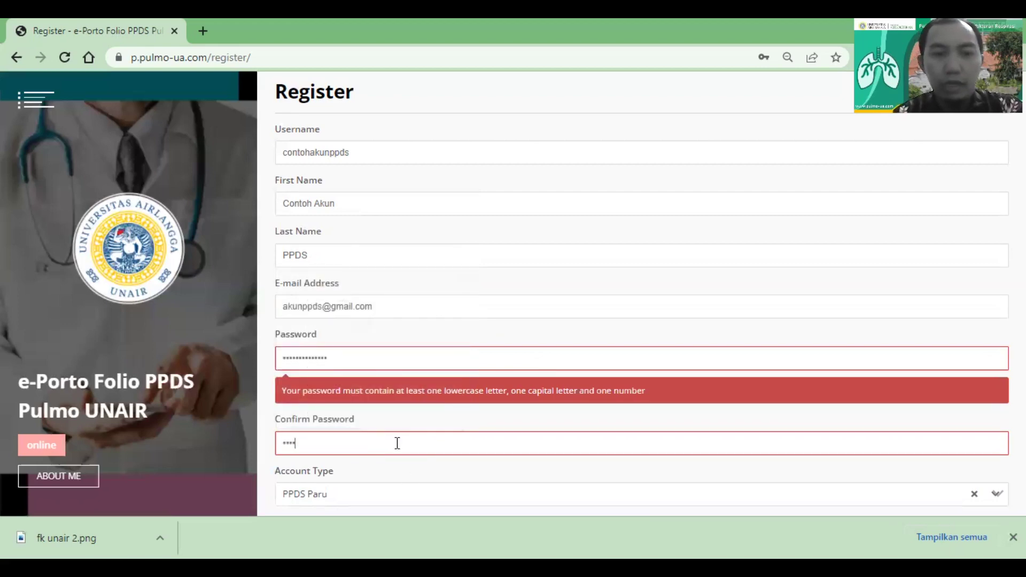
scroll(397, 443, down, 2)
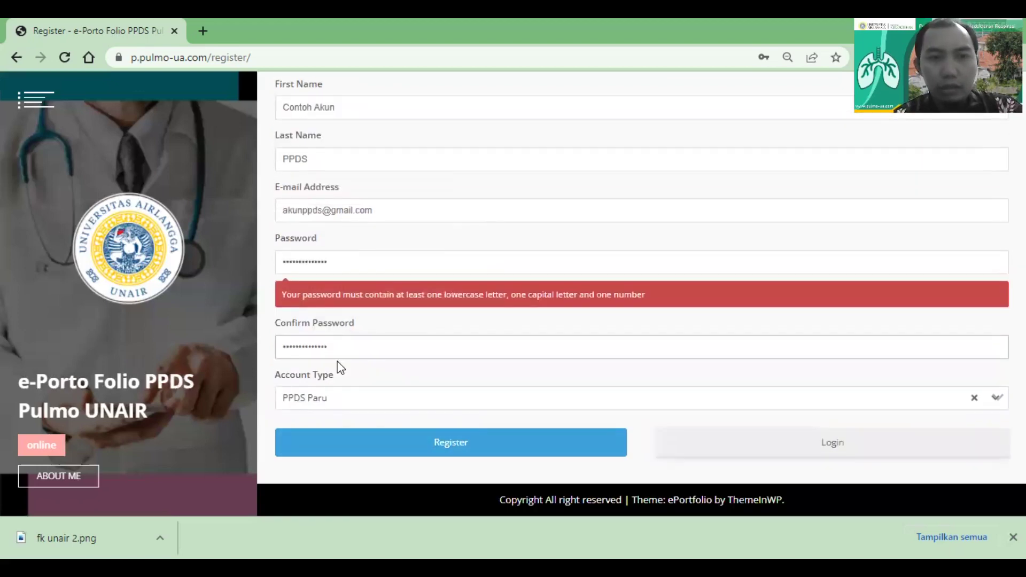
Submit the registration and save the new account's password in Chrome with Simpan
click(392, 448)
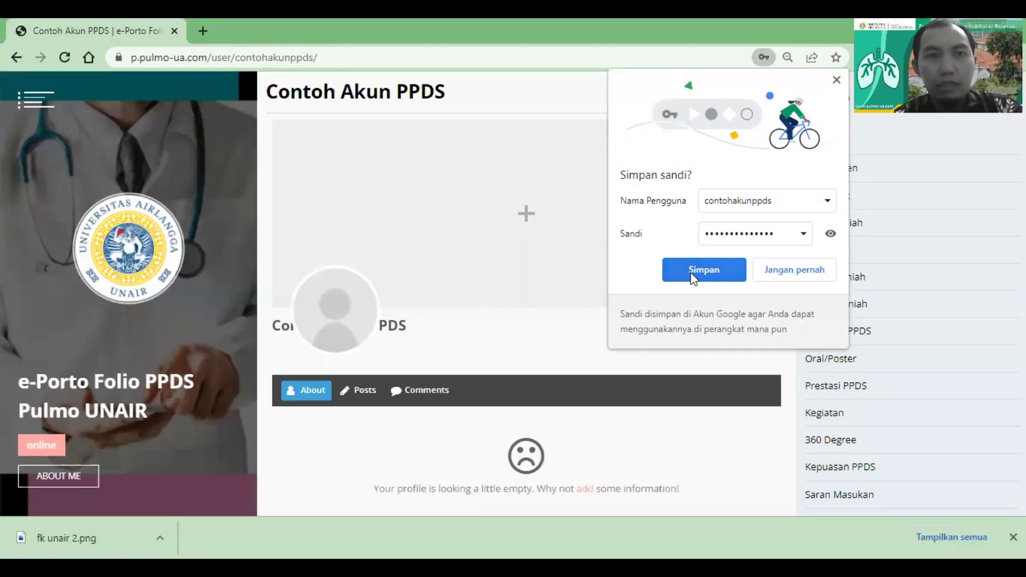
click(690, 271)
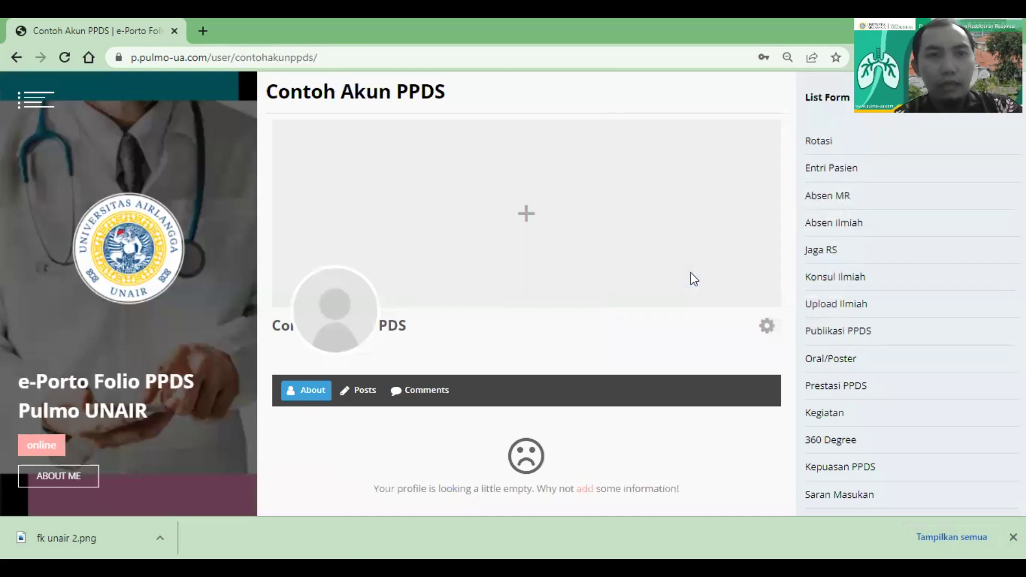
Open the side navigation menu from the top-left hamburger icon
click(26, 105)
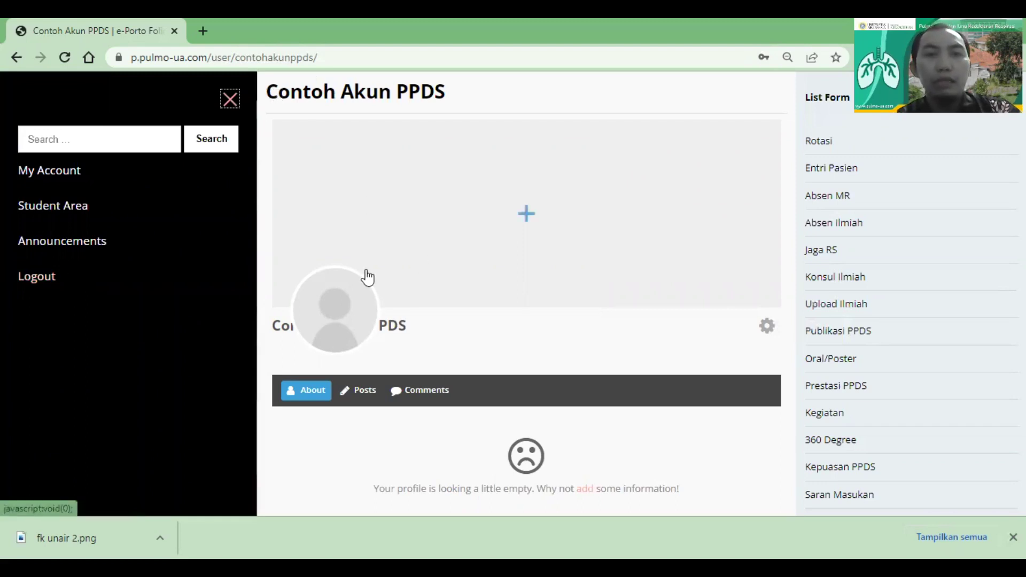
Close the side menu and look over the profile page's List Form
click(232, 98)
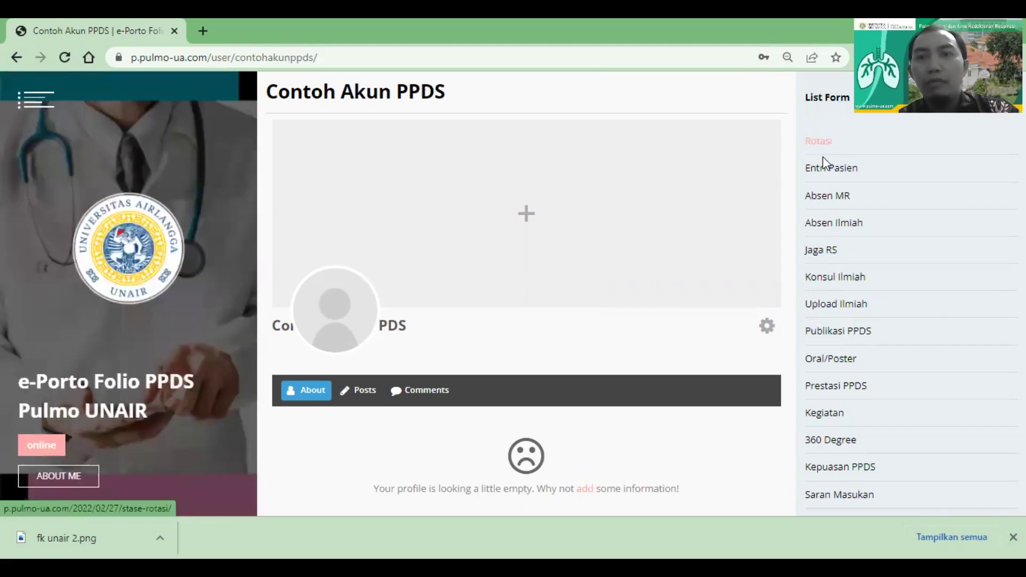
scroll(825, 161, down, 2)
scroll(825, 167, up, 2)
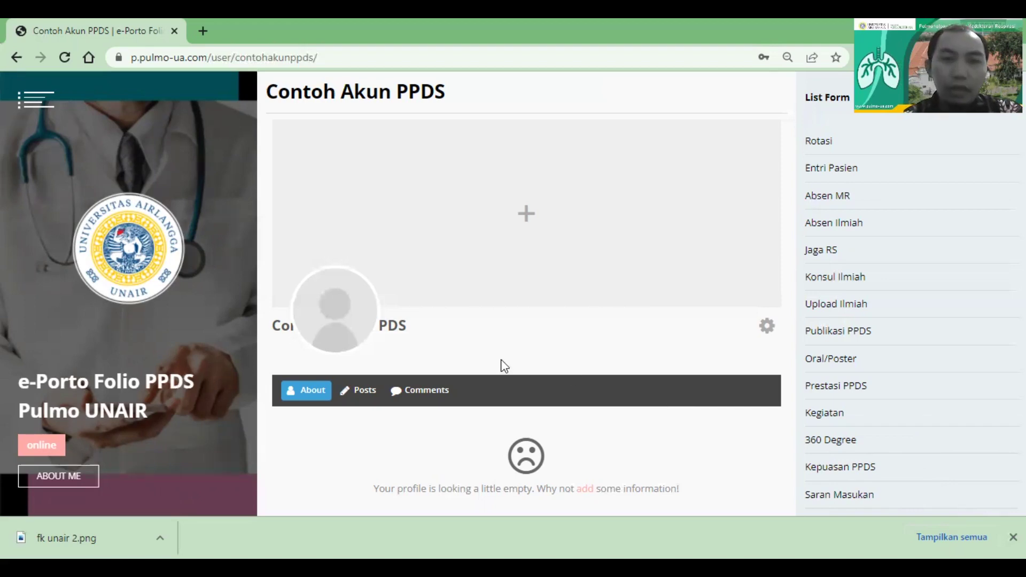
Open Edit Profil from the profile page to view the Account details
scroll(501, 364, down, 1)
scroll(503, 365, down, 1)
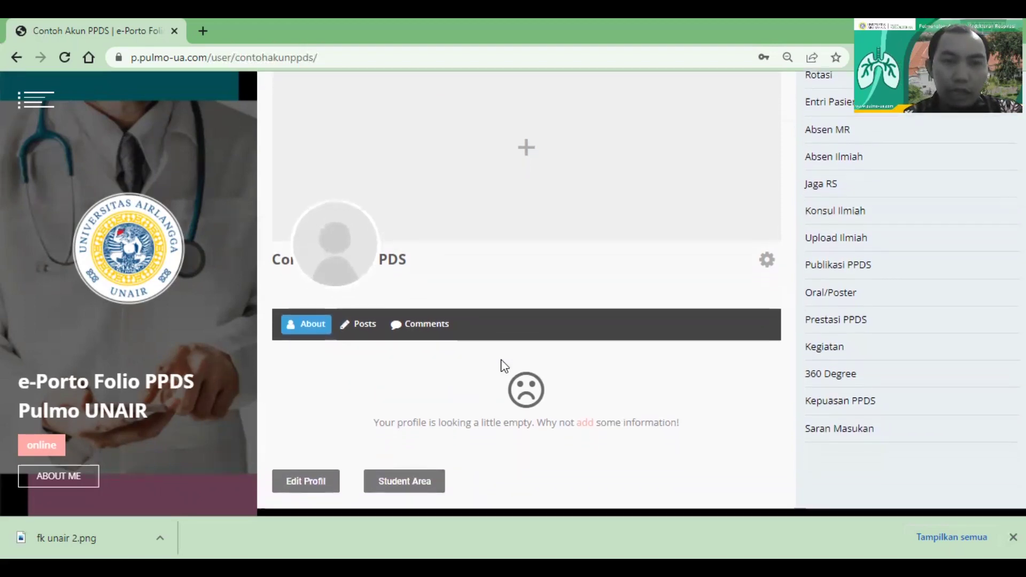
click(317, 484)
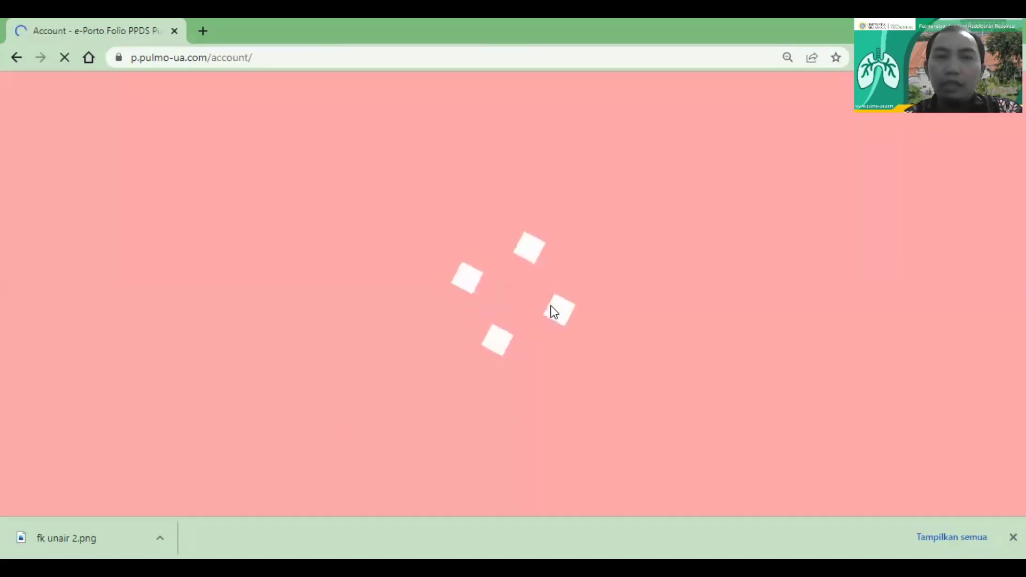
scroll(551, 306, down, 1)
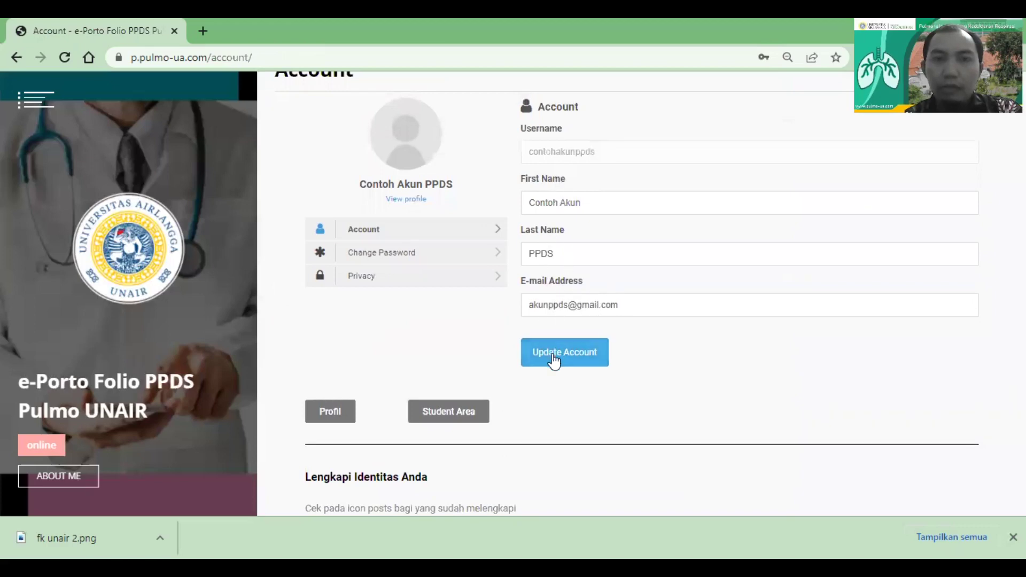
click(450, 254)
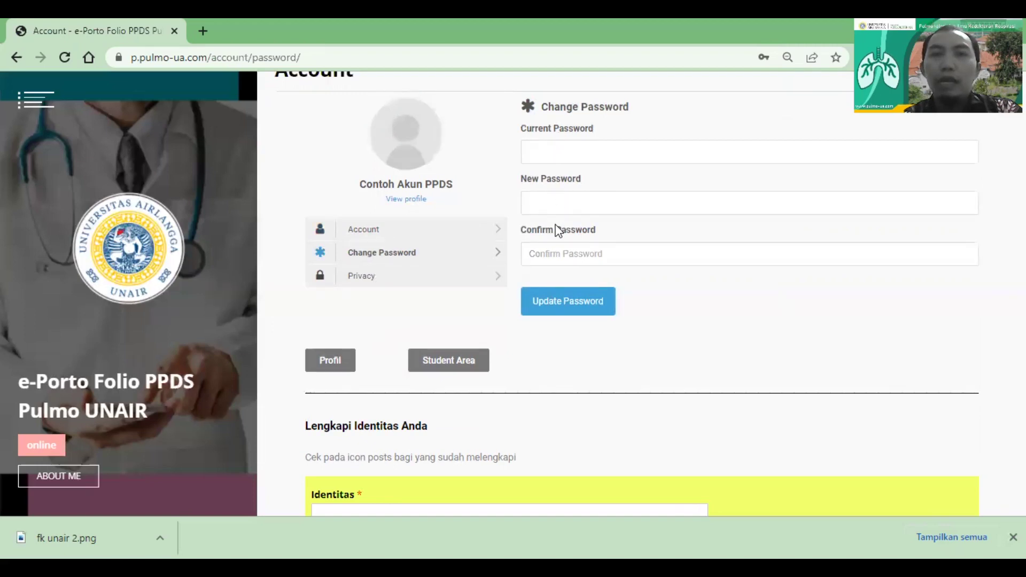
scroll(556, 228, down, 1)
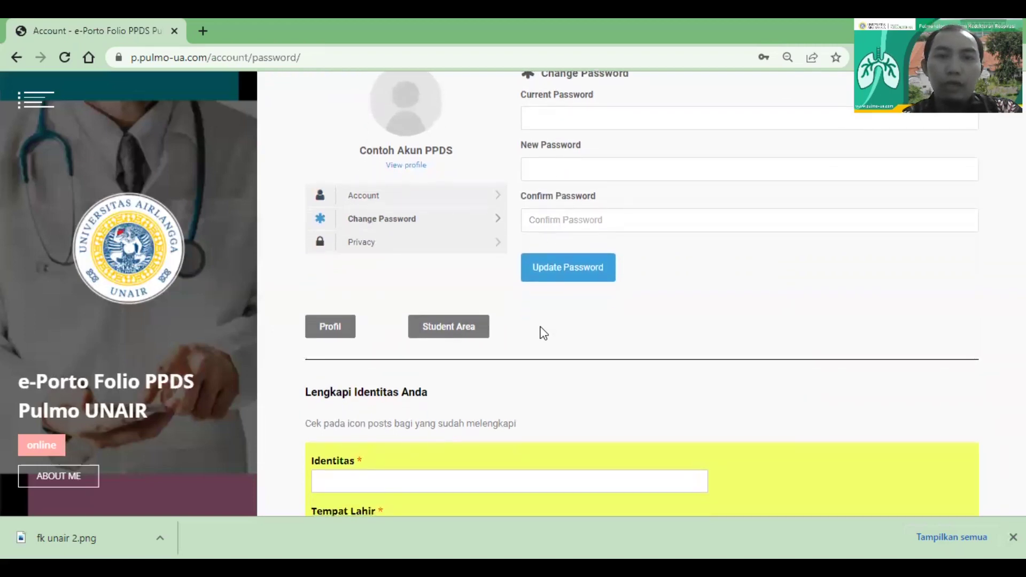
scroll(542, 333, down, 1)
scroll(343, 323, down, 3)
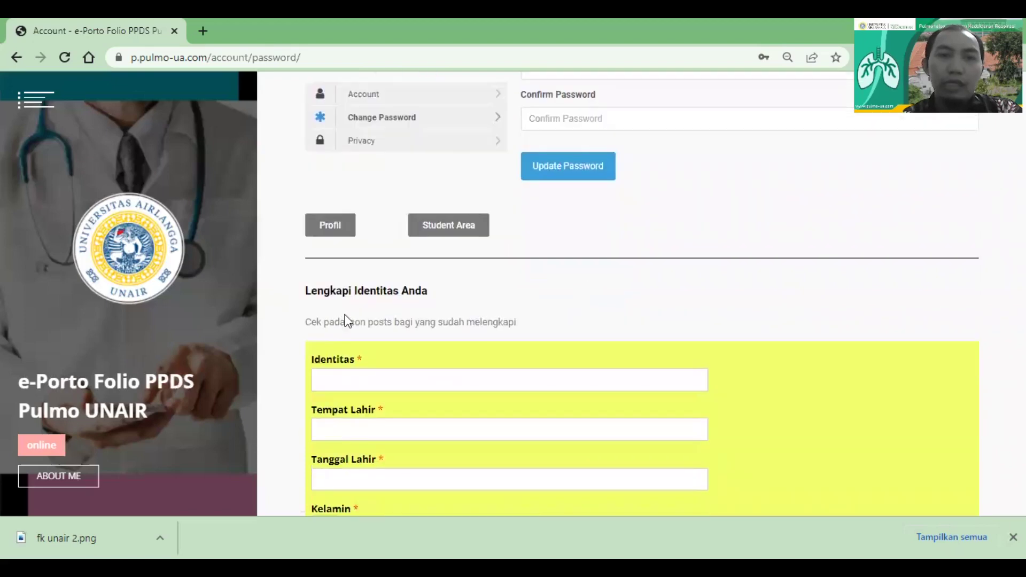
scroll(399, 301, down, 5)
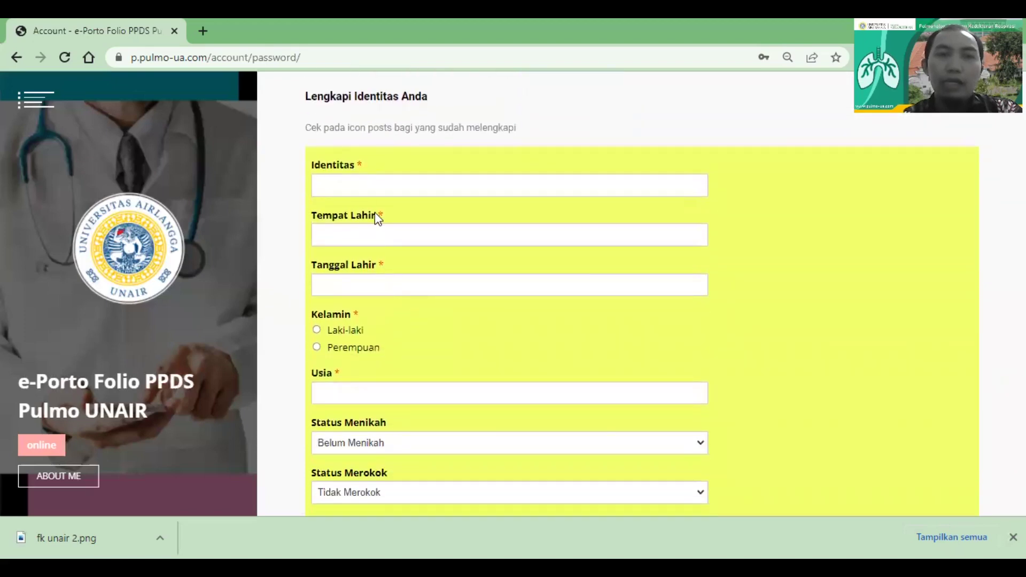
scroll(379, 218, down, 1)
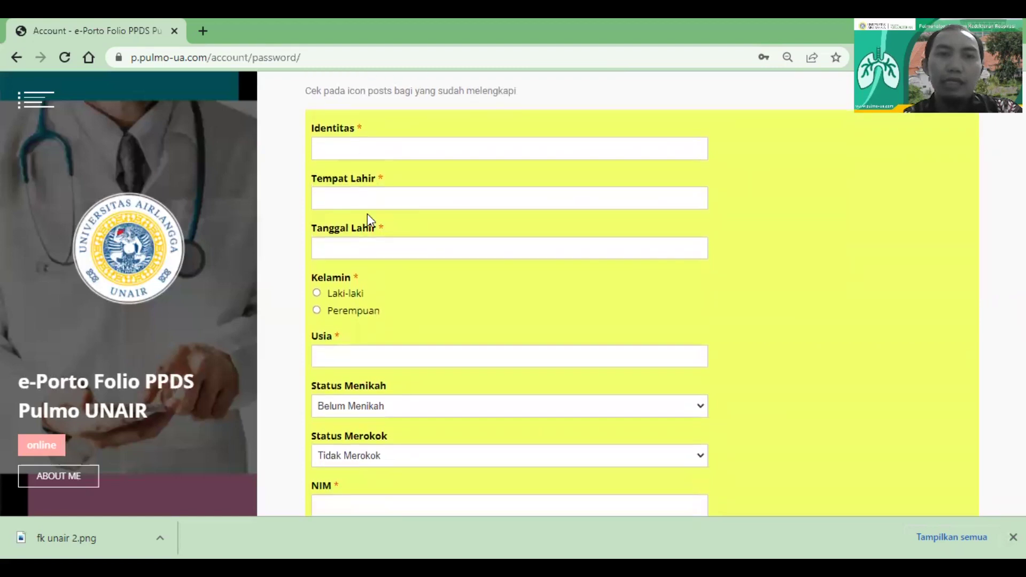
scroll(368, 216, down, 2)
scroll(367, 216, up, 1)
scroll(368, 215, down, 3)
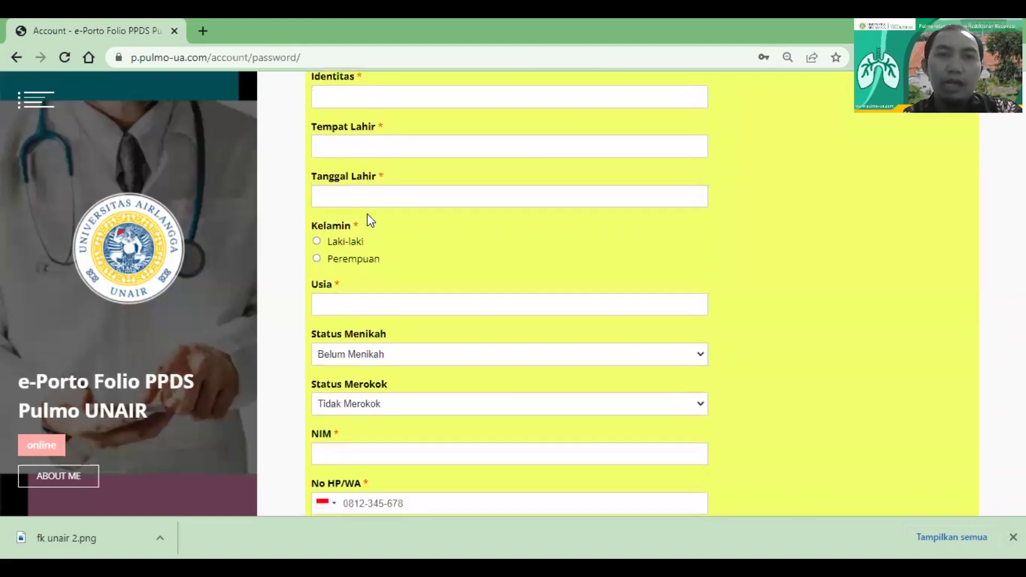
scroll(368, 214, down, 3)
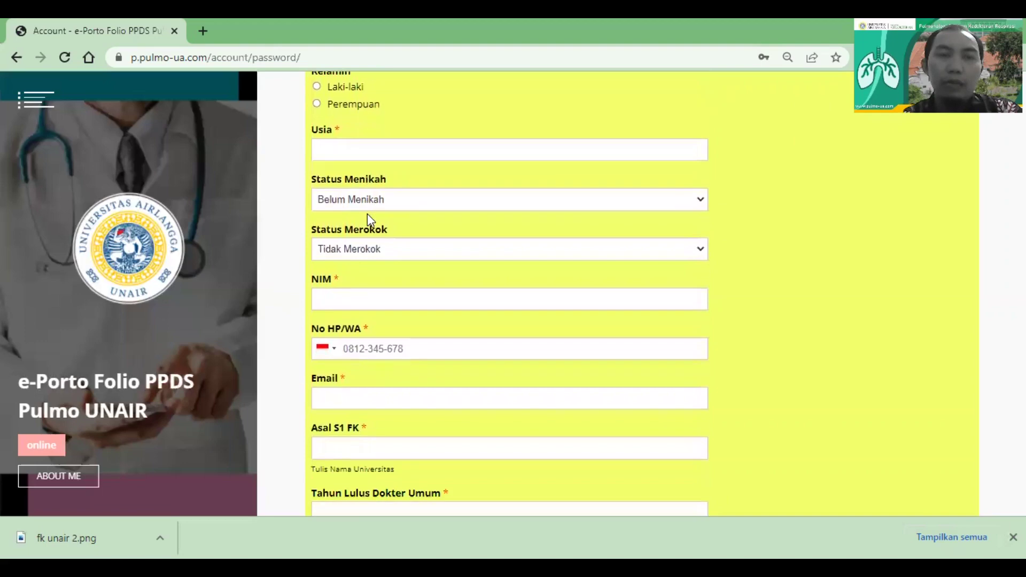
scroll(361, 278, down, 2)
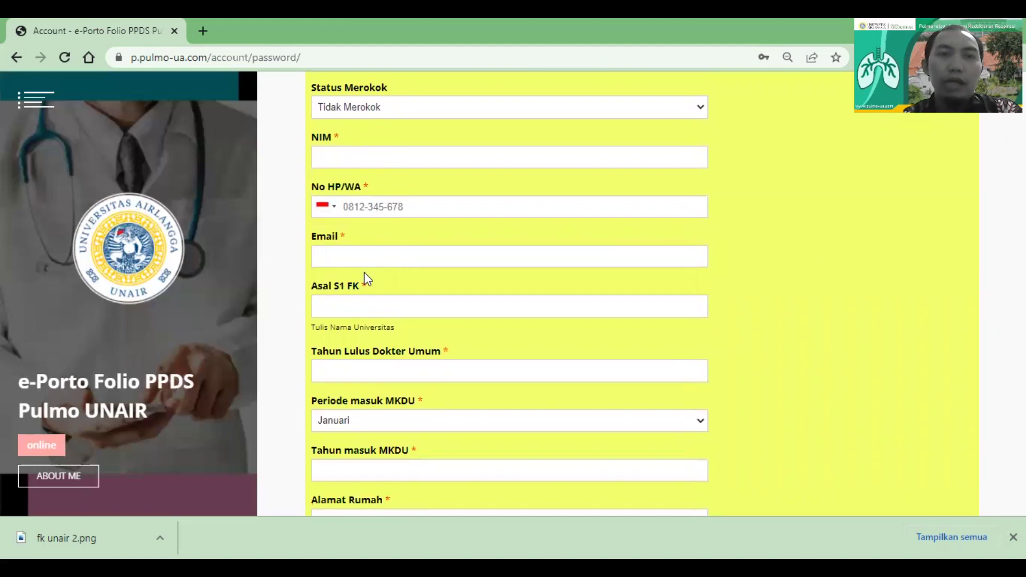
scroll(371, 317, down, 4)
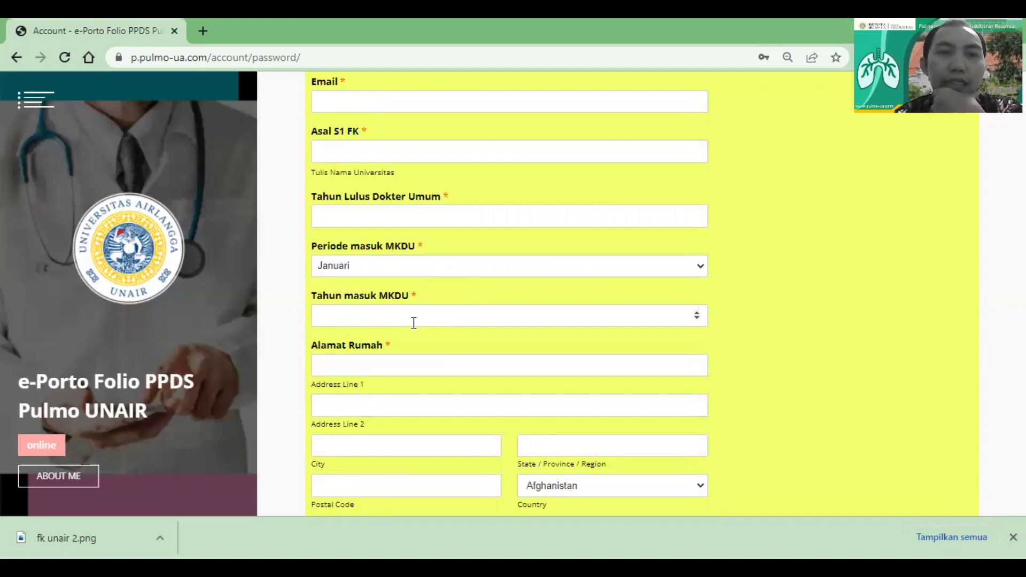
scroll(416, 321, down, 2)
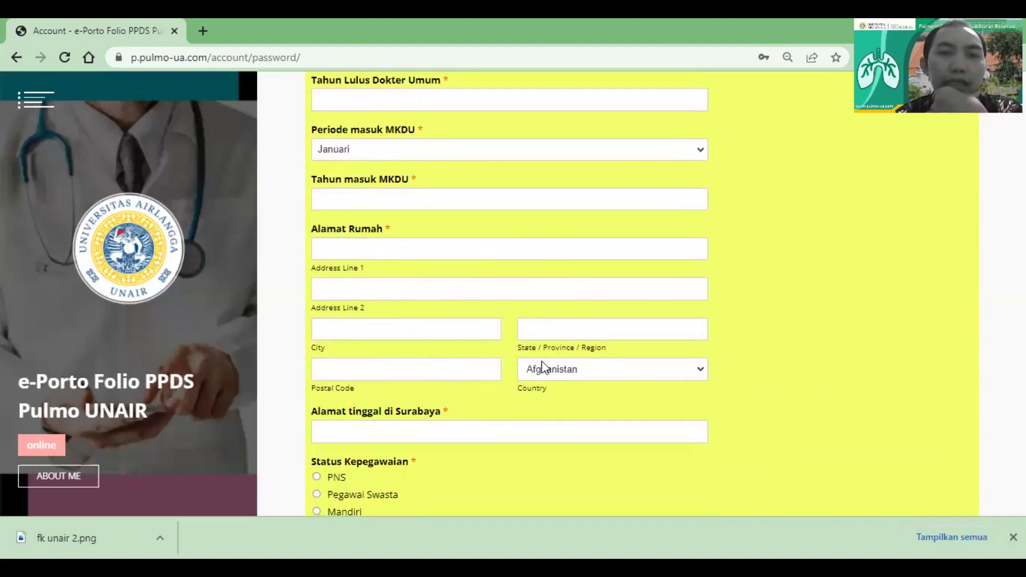
click(561, 373)
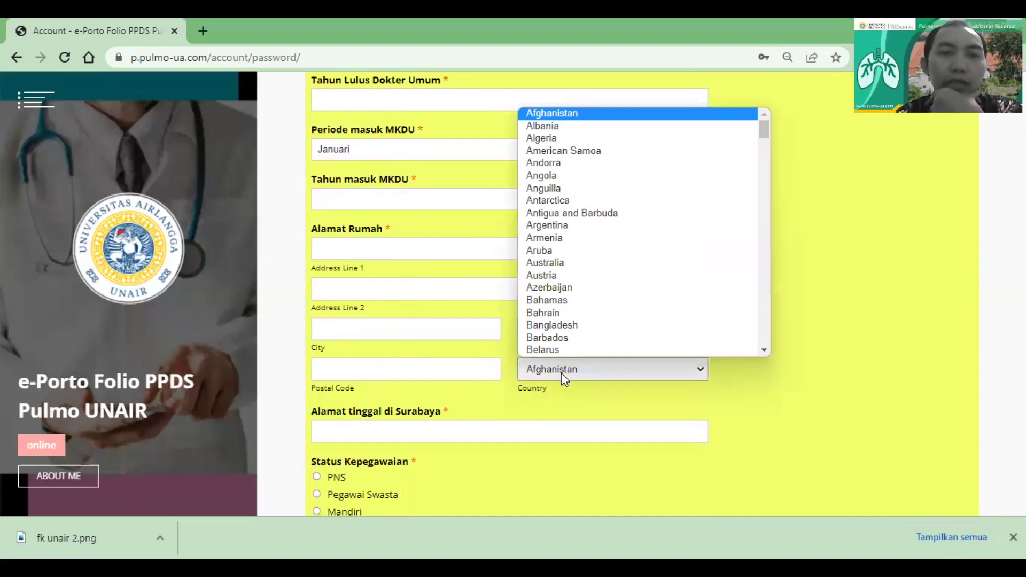
scroll(497, 401, down, 1)
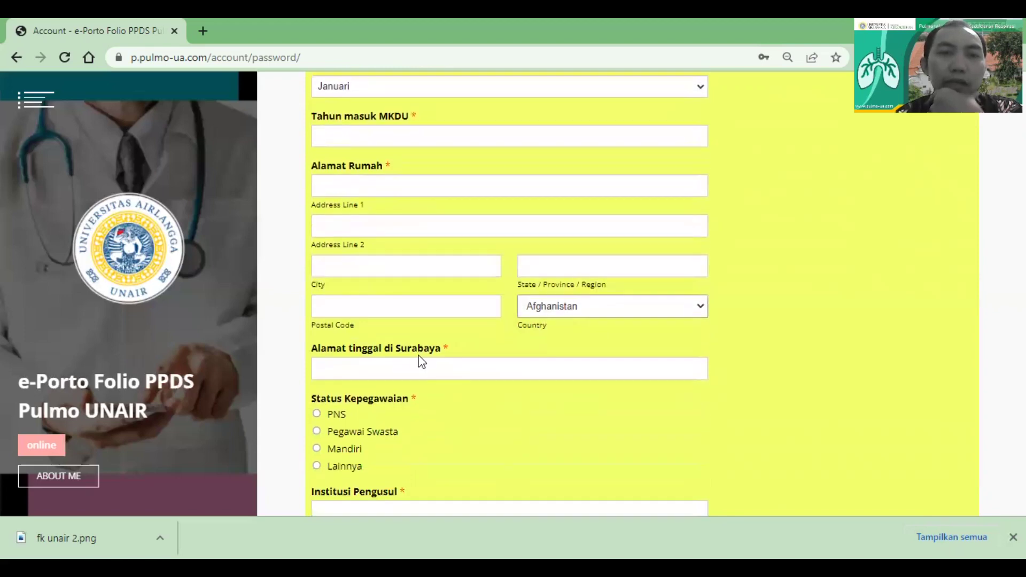
scroll(429, 393, down, 2)
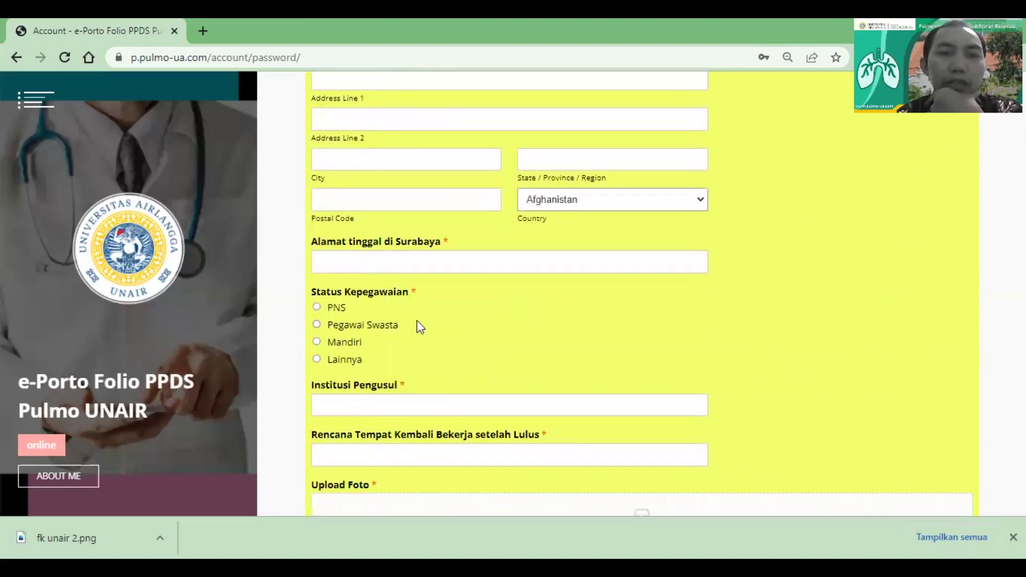
scroll(456, 375, down, 2)
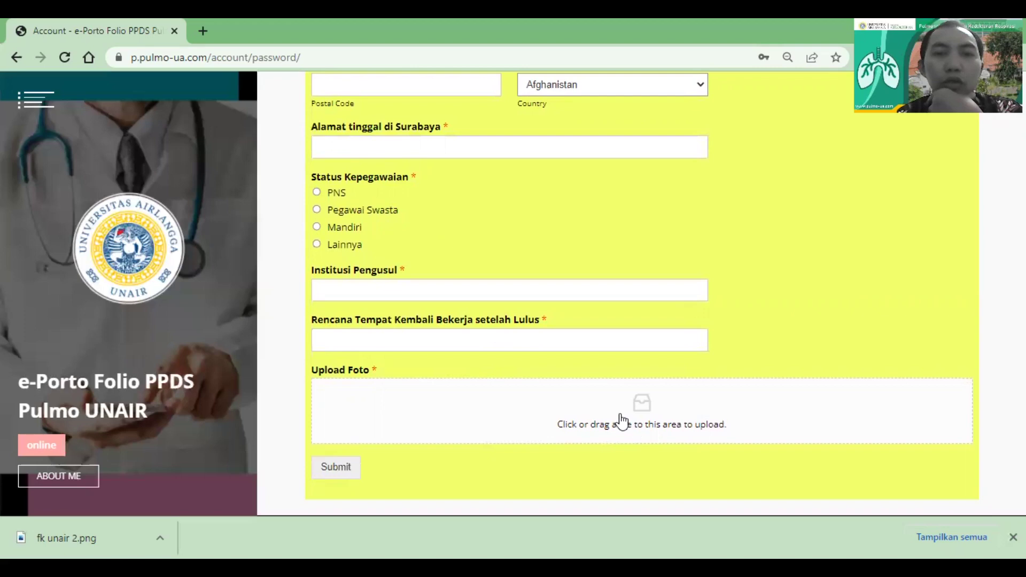
scroll(428, 365, up, 1)
scroll(428, 365, up, 1)
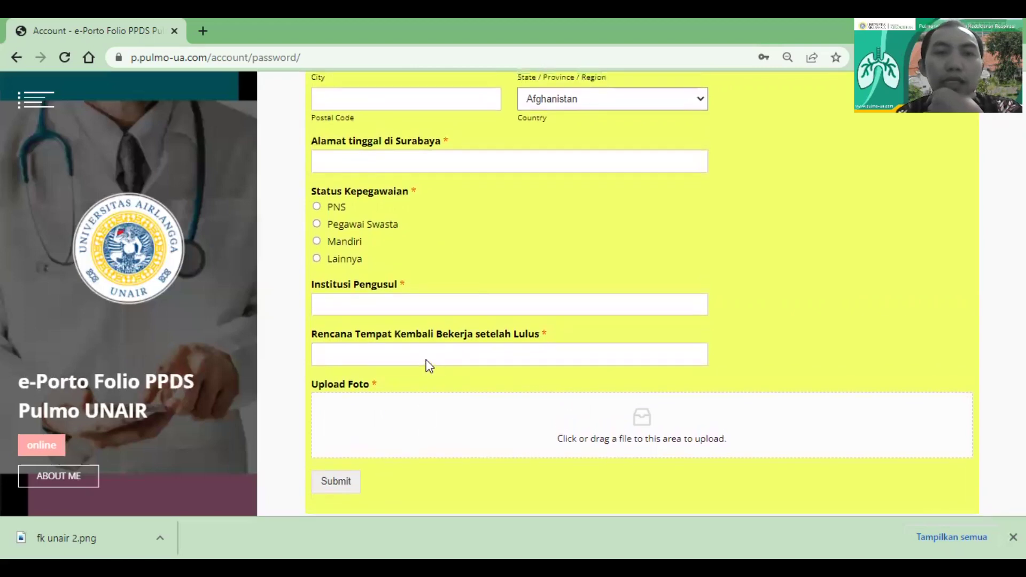
scroll(427, 365, up, 10)
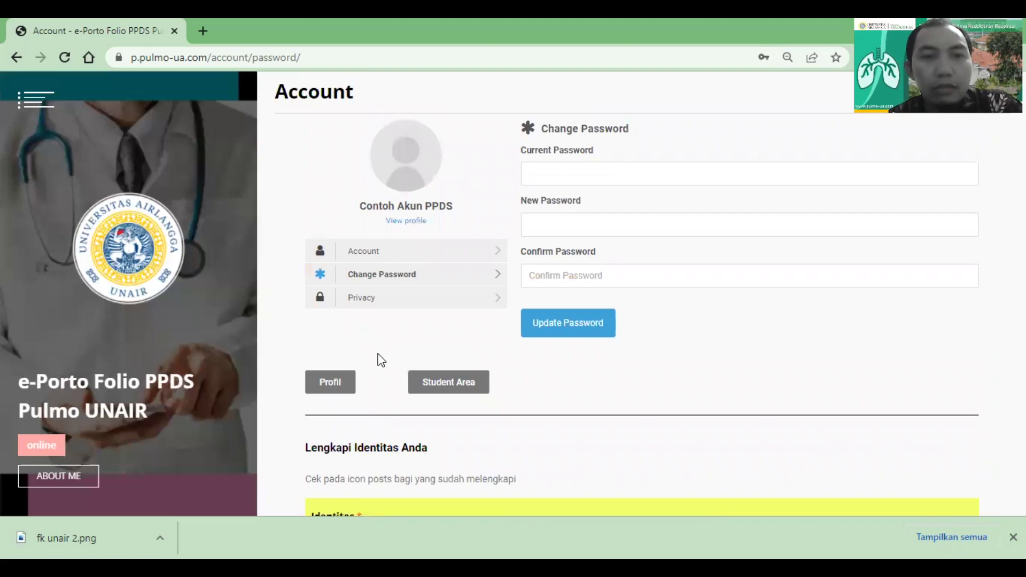
Go to the Student Area using the button below the Account panel
click(443, 391)
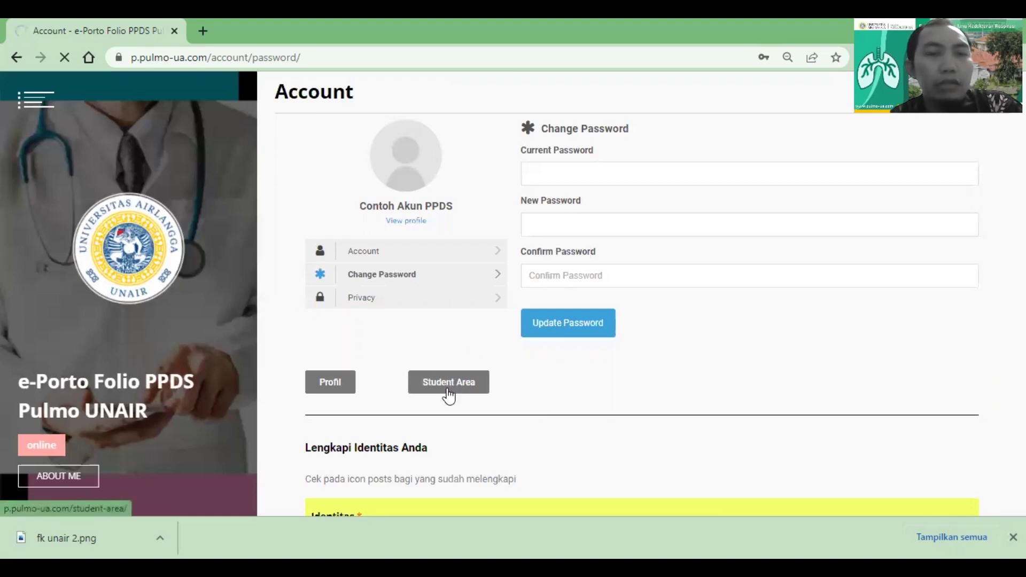
Bring up the site's hamburger navigation menu, then close it again
click(34, 104)
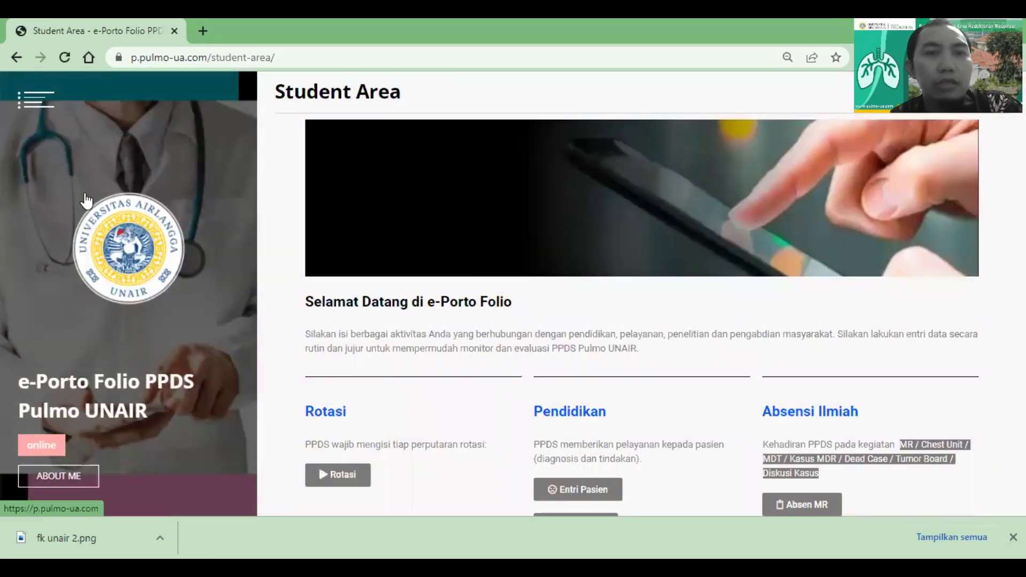
click(34, 101)
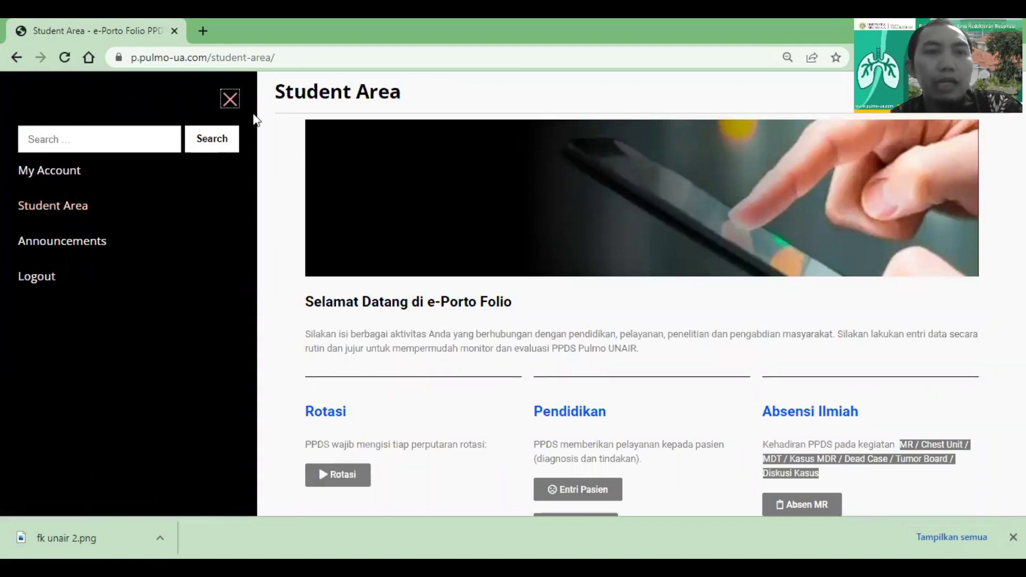
click(229, 101)
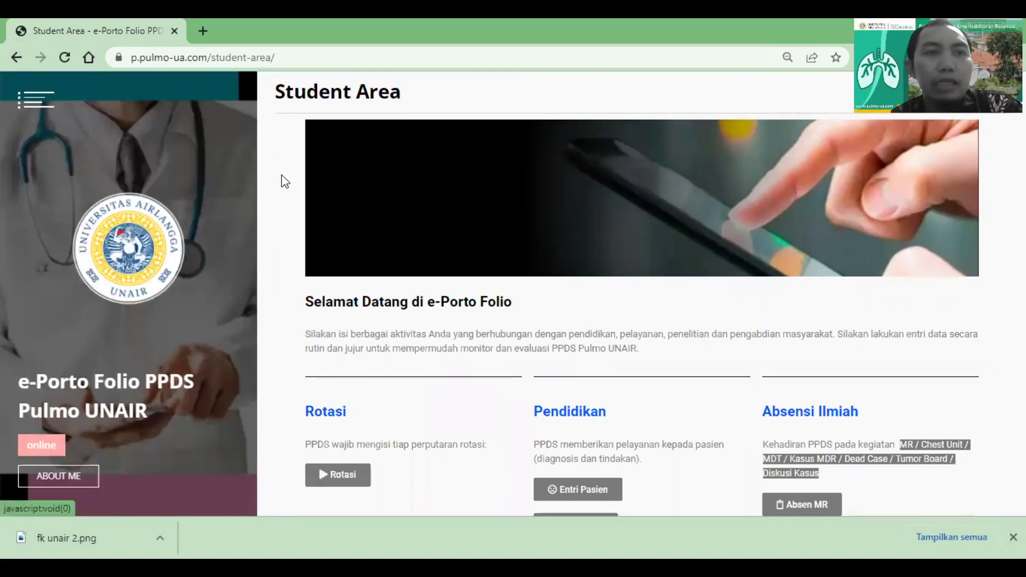
Scroll down the Student Area past Rotasi, Pendidikan, Absensi Ilmiah, Presentasi, Evaluasi and Lainnya
scroll(277, 197, down, 2)
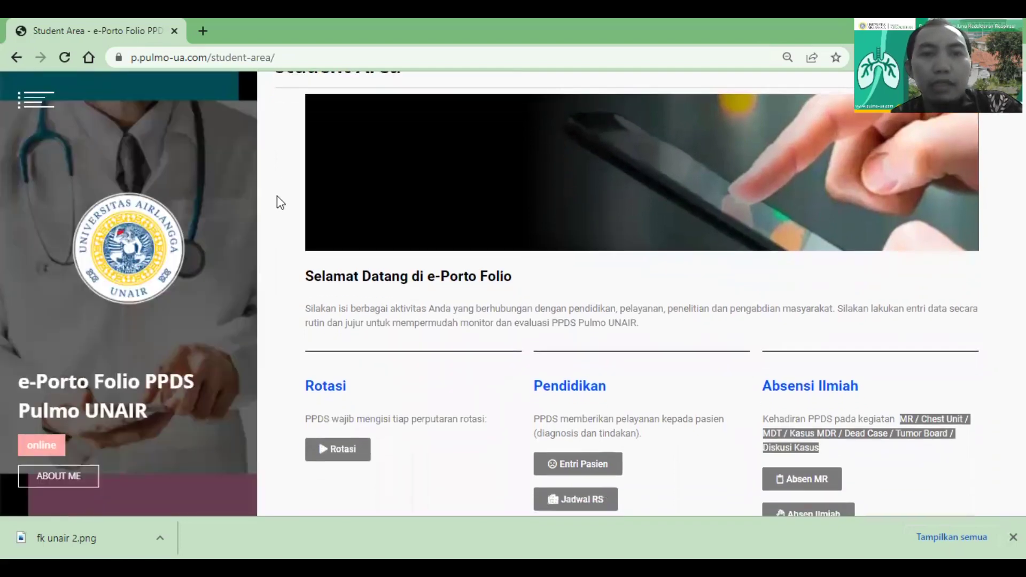
scroll(277, 196, down, 3)
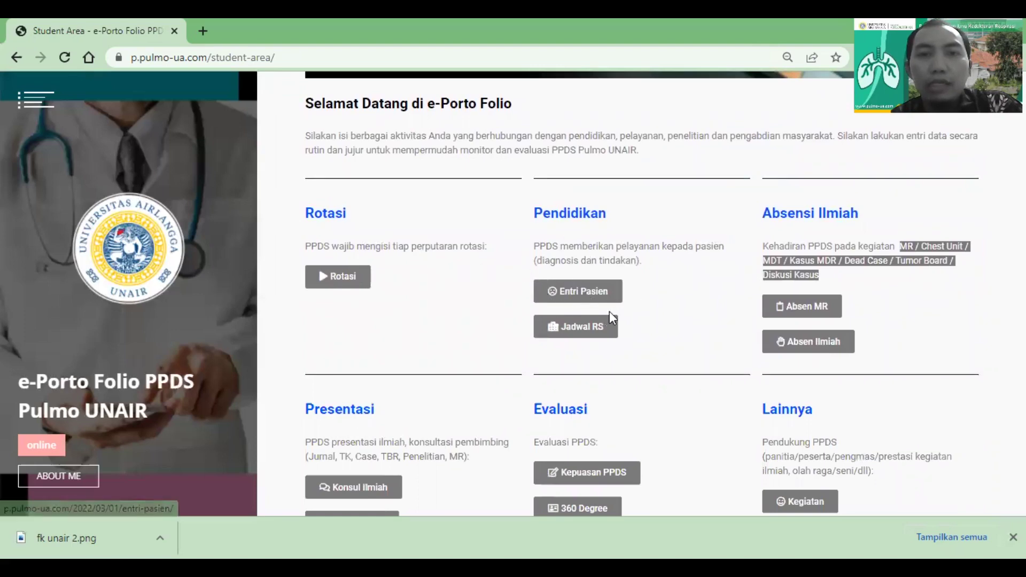
scroll(600, 327, down, 1)
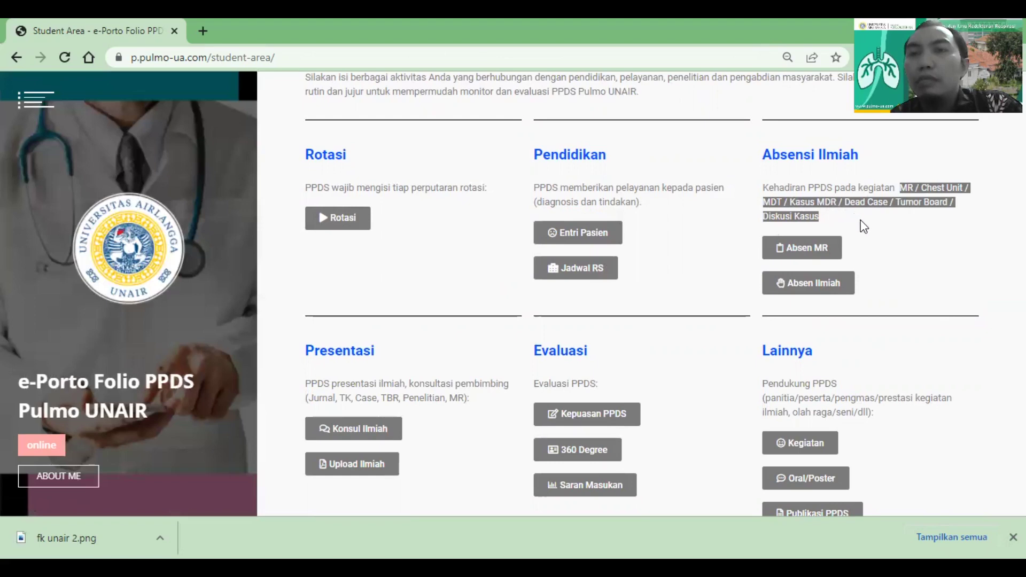
scroll(915, 187, down, 1)
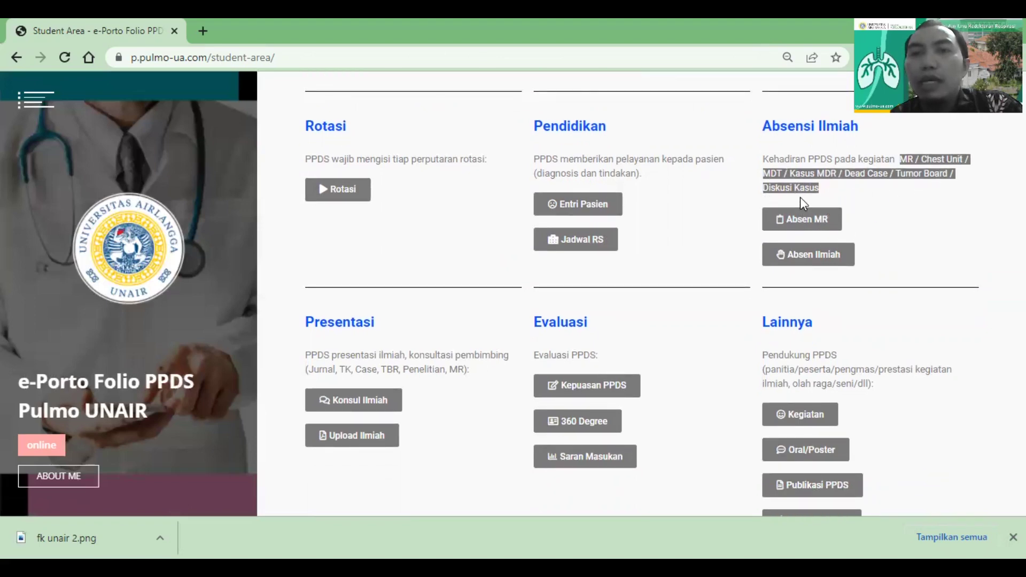
scroll(850, 259, down, 2)
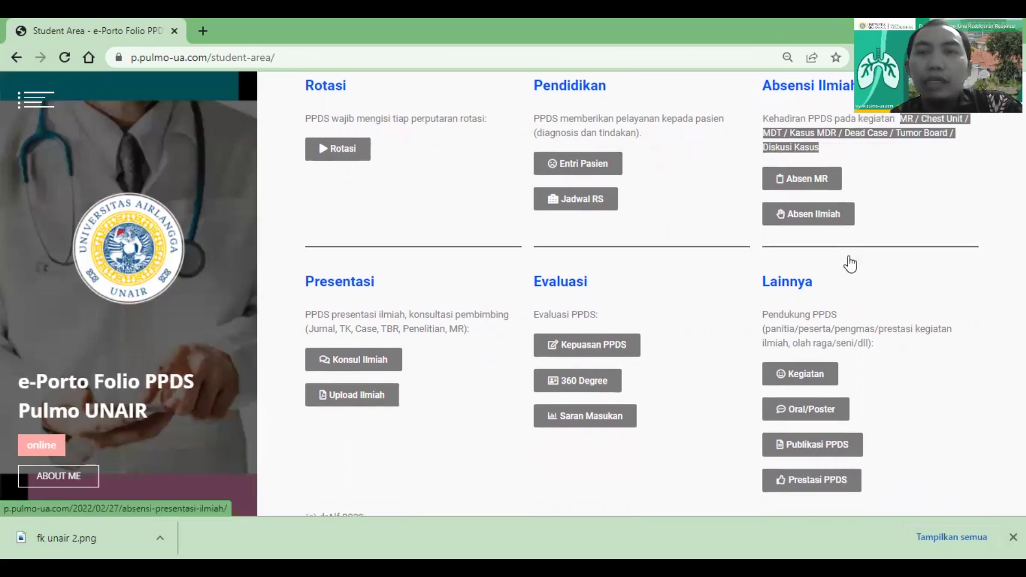
triple_click(850, 260)
triple_click(787, 270)
click(786, 273)
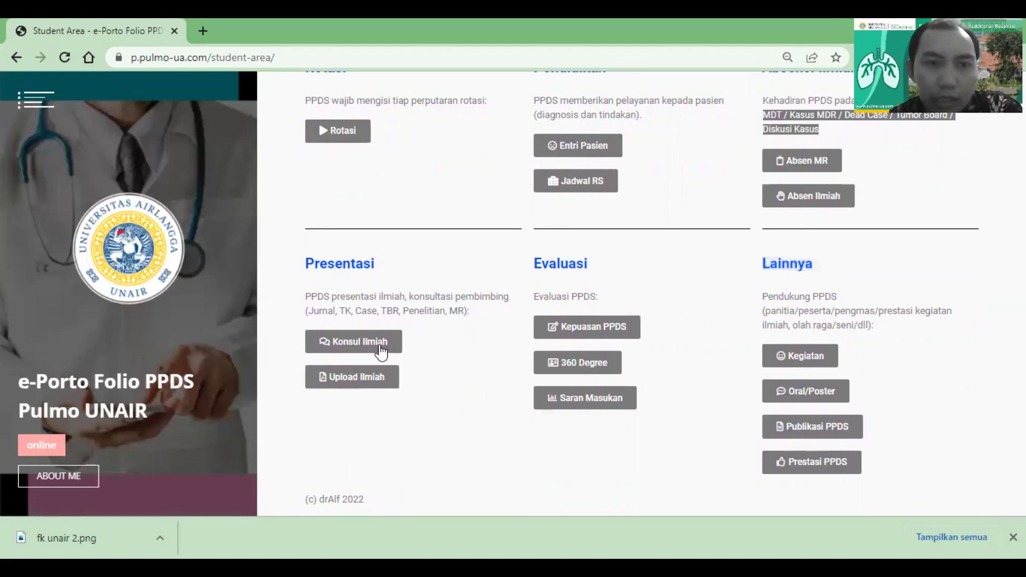
scroll(382, 350, down, 2)
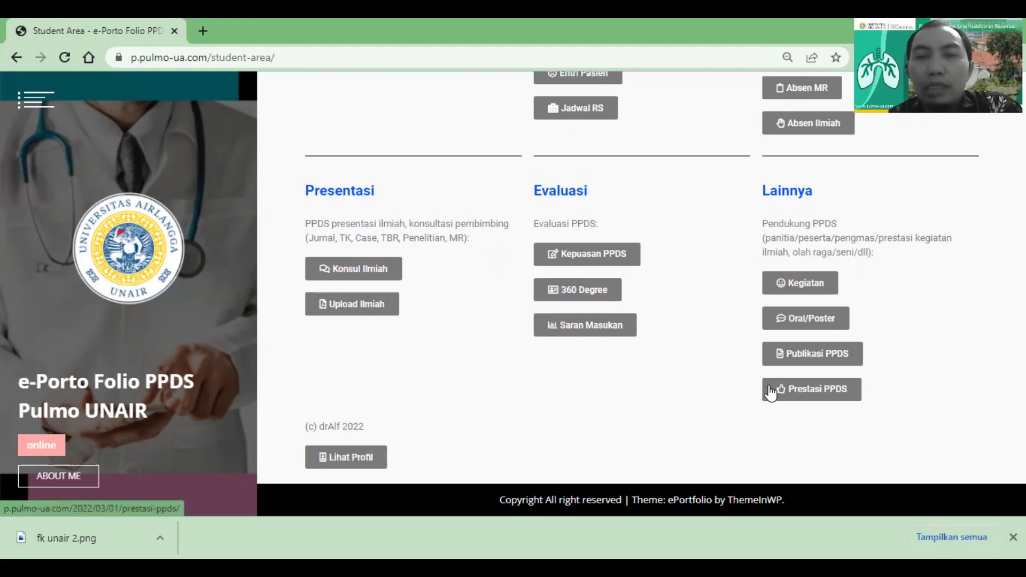
scroll(658, 310, up, 3)
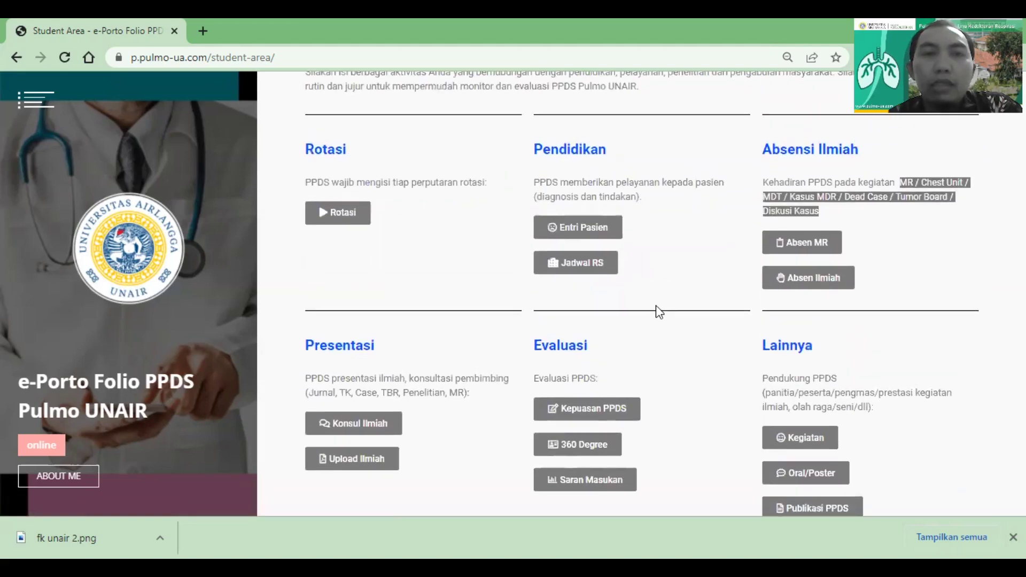
scroll(656, 306, down, 2)
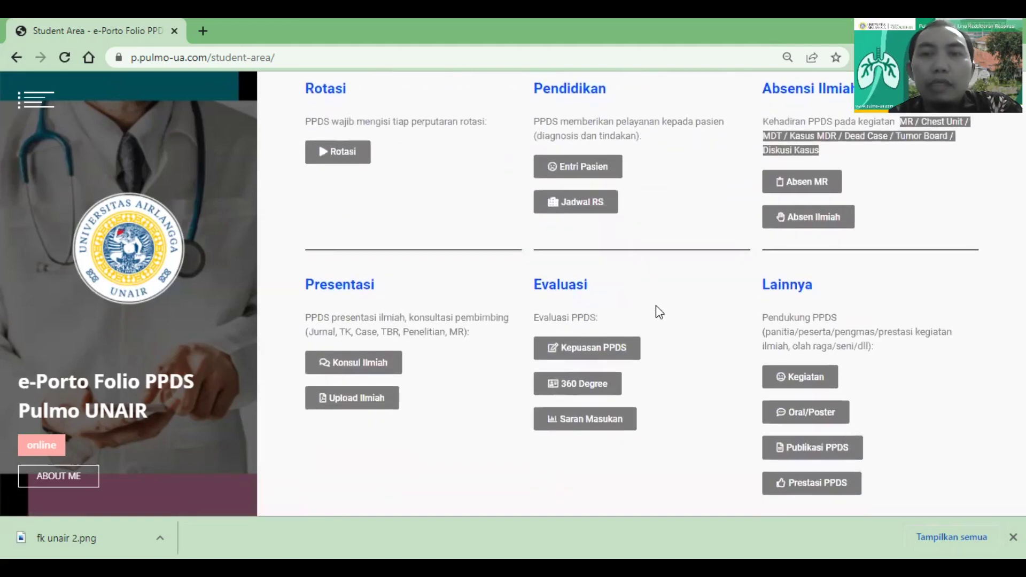
scroll(656, 306, up, 1)
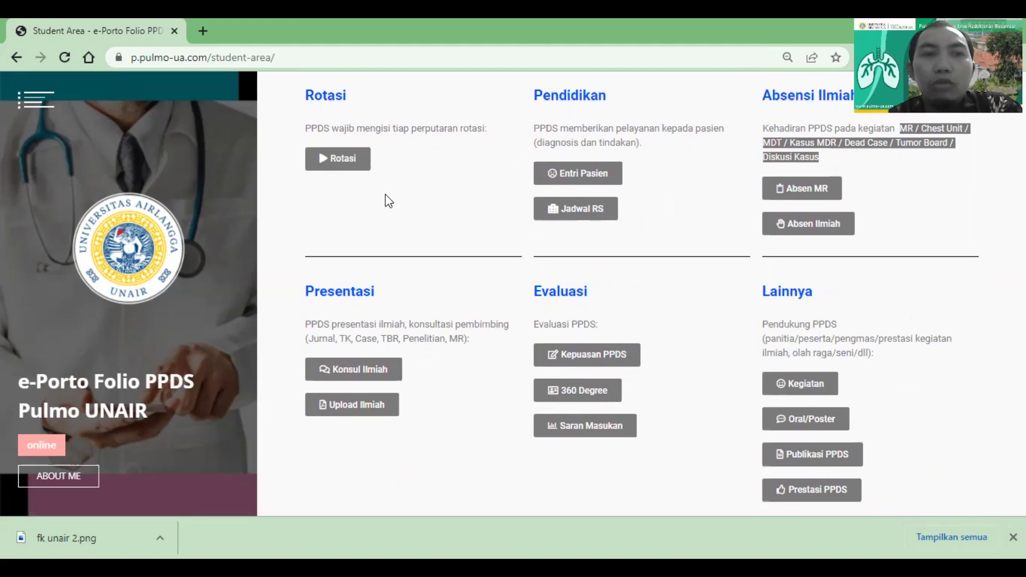
scroll(388, 202, up, 1)
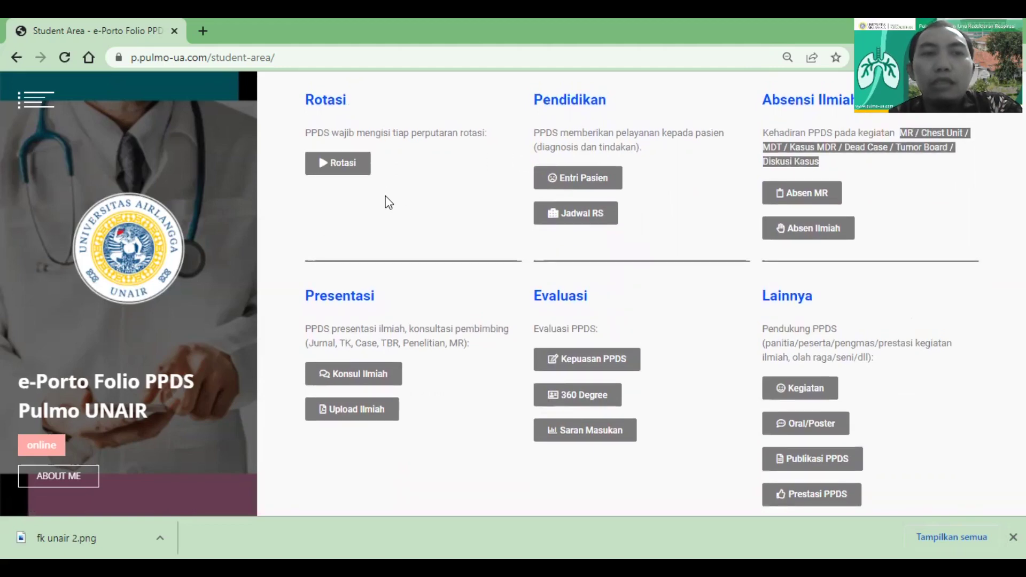